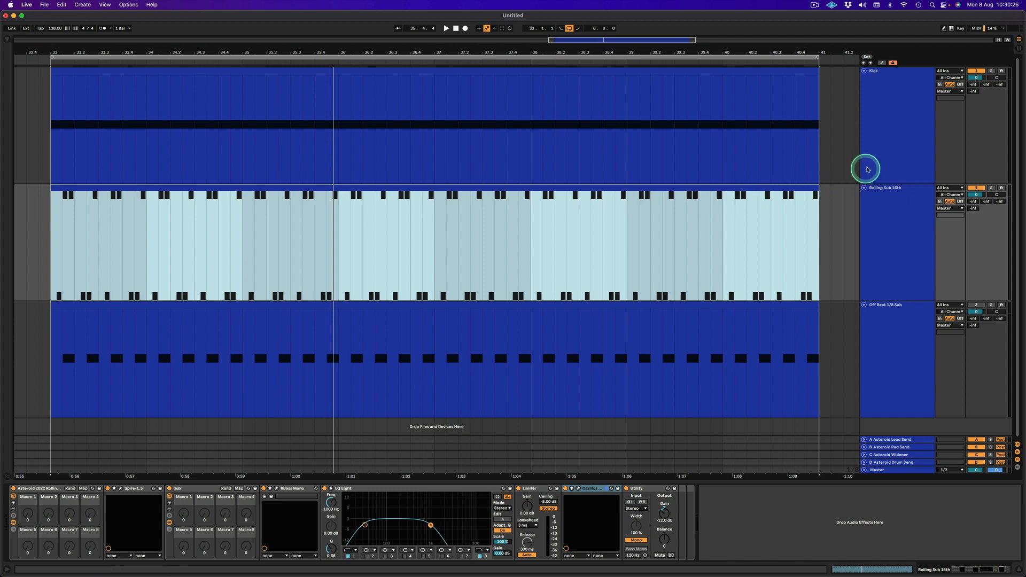
# - Show the device chains of the Kick, Rolling Sub 16th and Off Beat 1/8 Sub tracks one after another
pyautogui.click(884, 158)
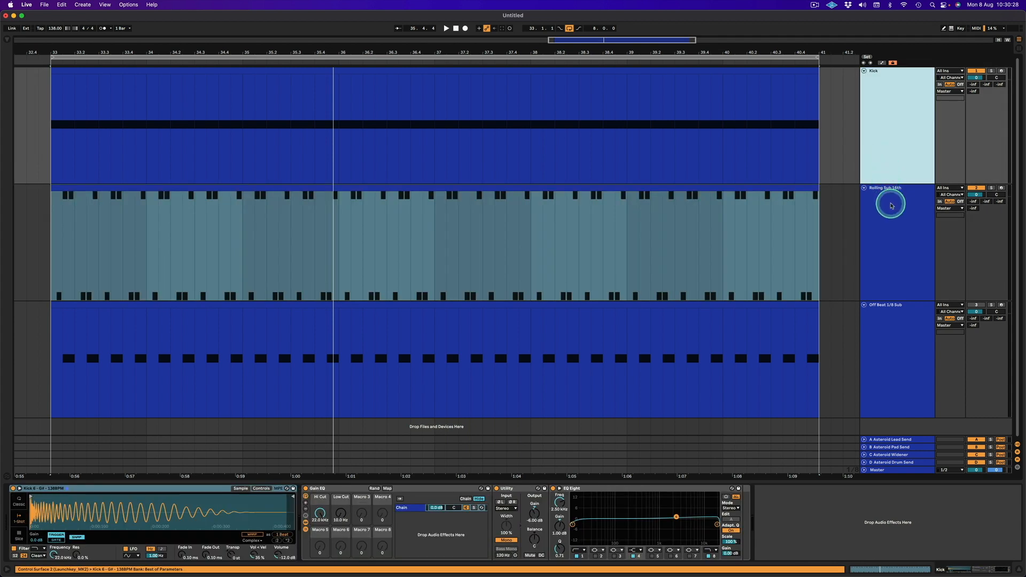
pyautogui.click(891, 205)
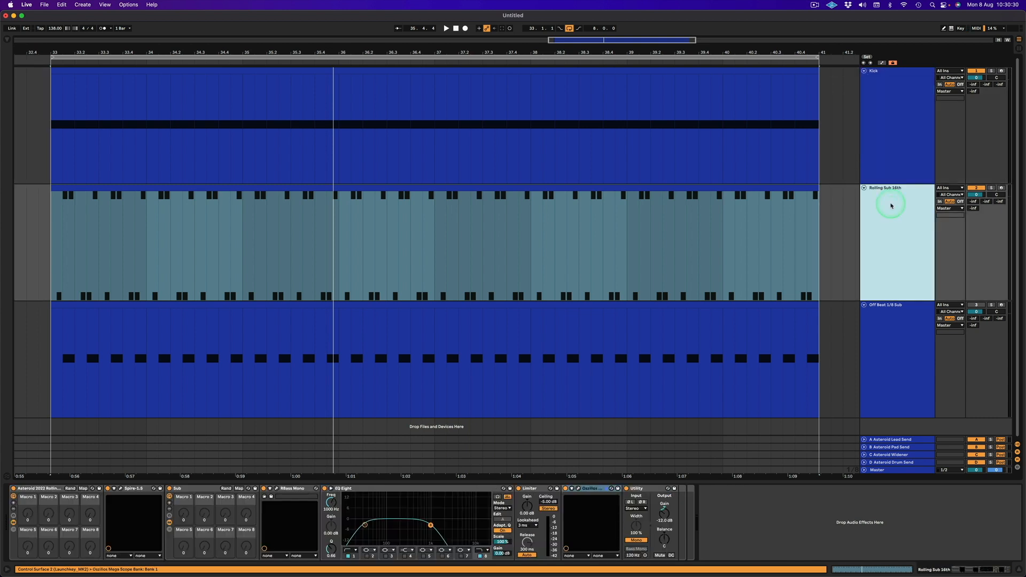
pyautogui.click(903, 319)
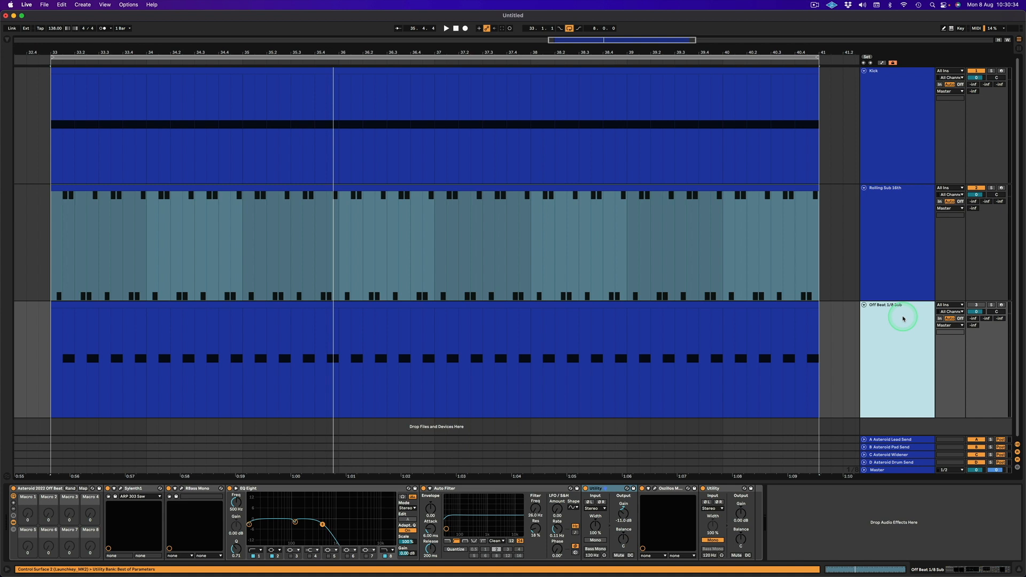
# - Mute the Rolling Sub 16th track and audition the Kick clip on its own from bar 33
pyautogui.click(884, 219)
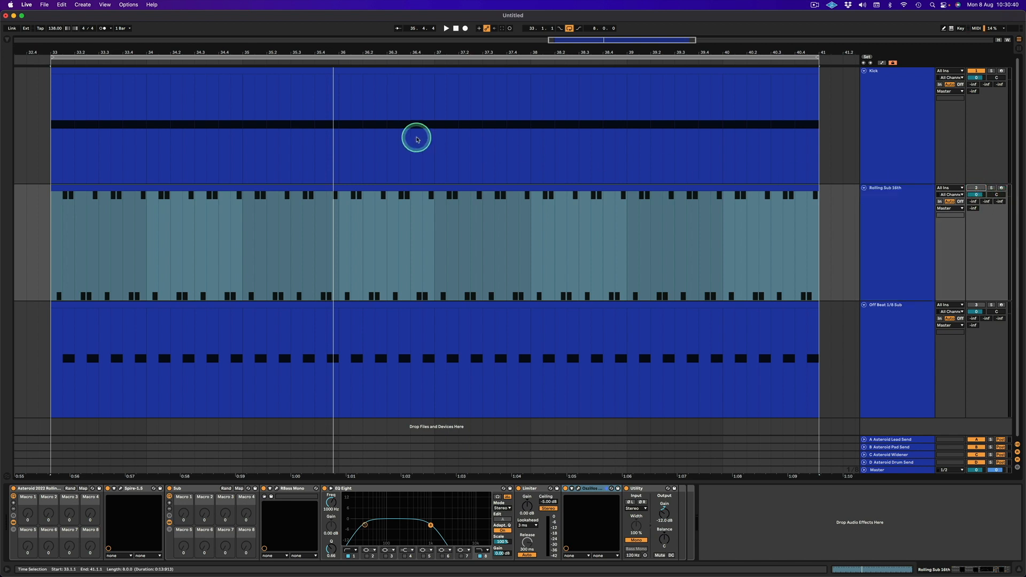
pyautogui.click(389, 70)
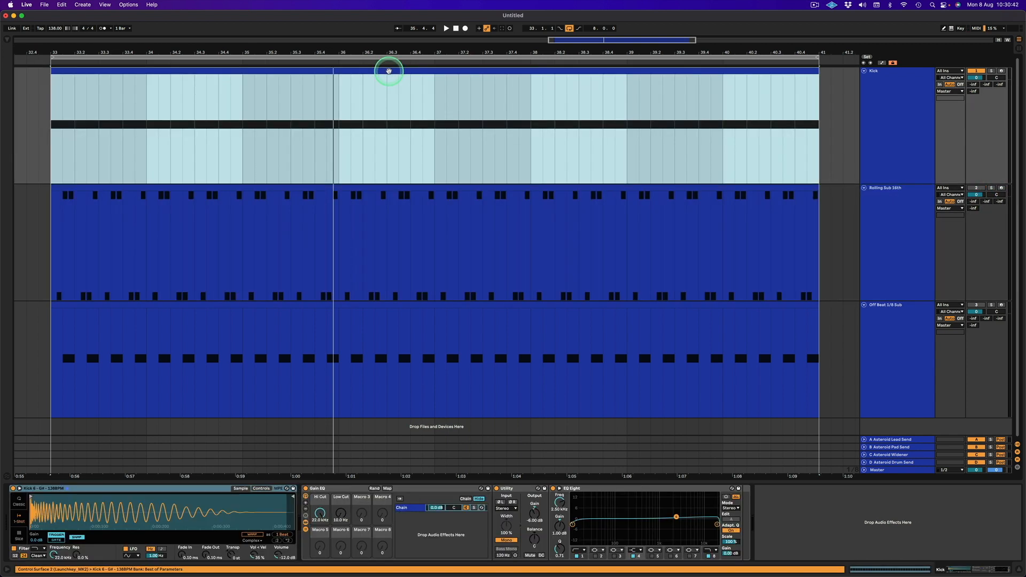
pyautogui.press('space')
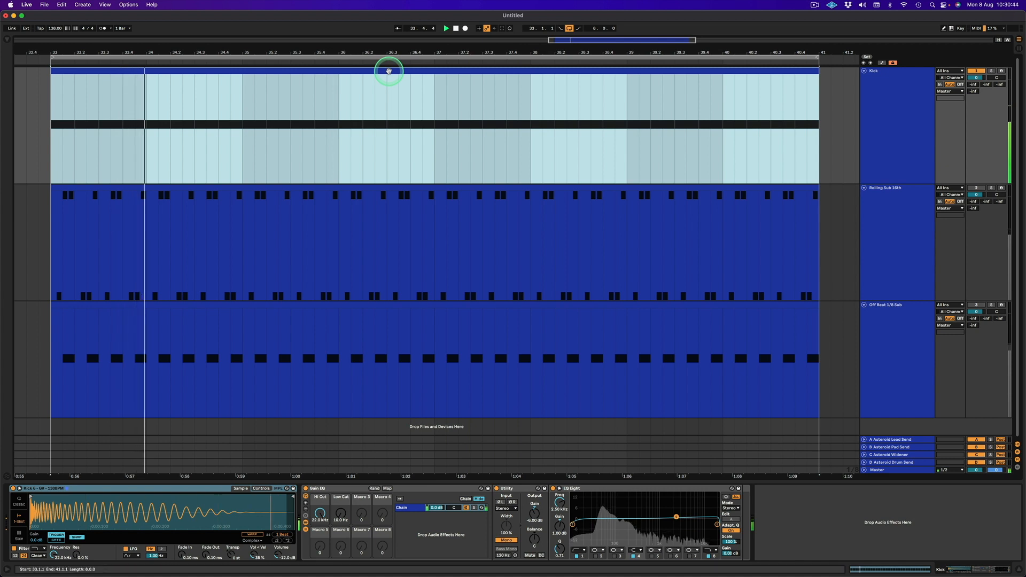
pyautogui.press('space')
pyautogui.click(554, 129)
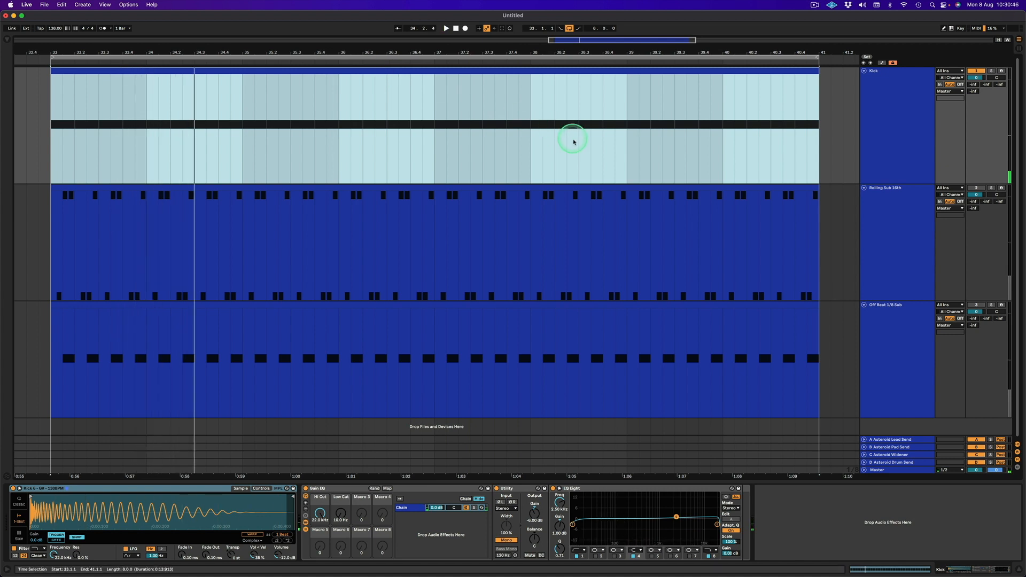
# - Reactivate the Rolling Sub 16th track and show its device chain
pyautogui.click(889, 206)
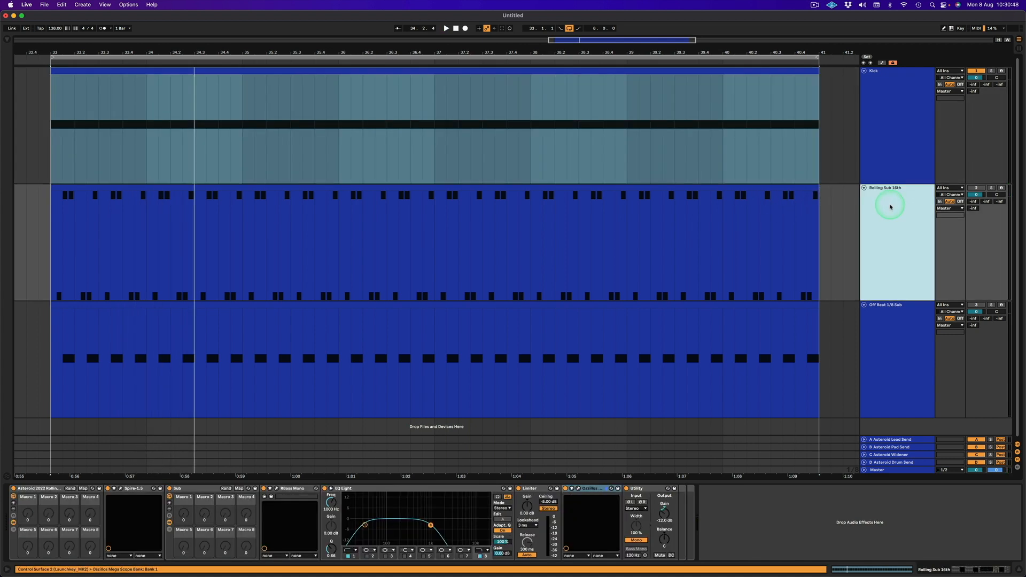
pyautogui.click(942, 195)
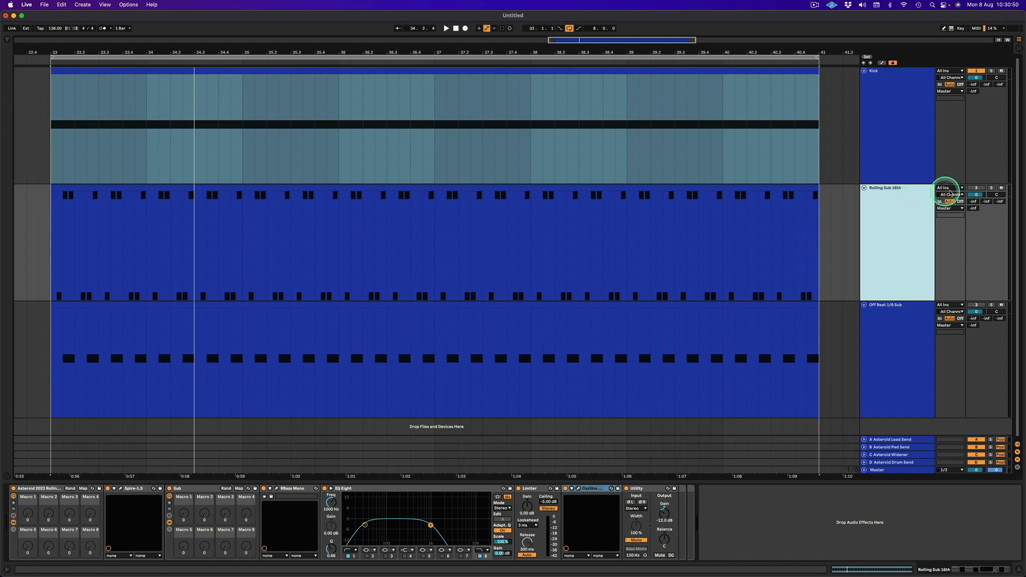
pyautogui.click(975, 190)
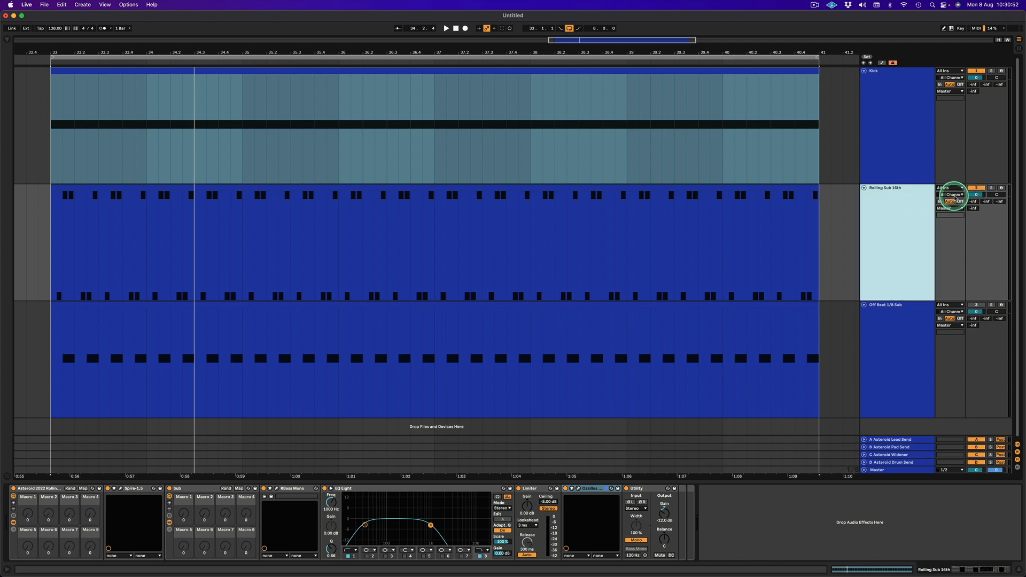
# - Audition the Rolling Sub 16th track in solo, then unsoloed together with the kick
pyautogui.click(992, 188)
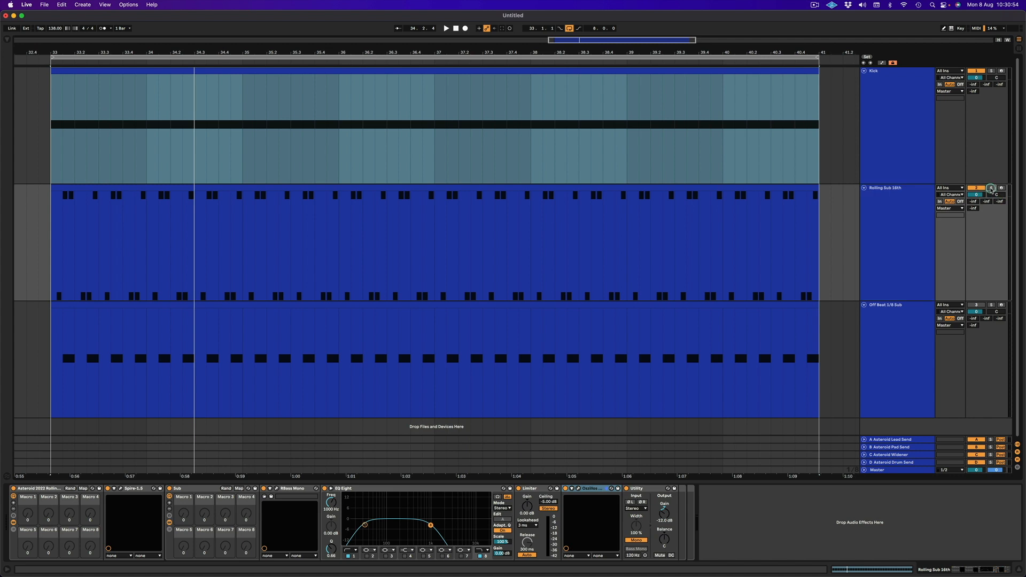
pyautogui.press('space')
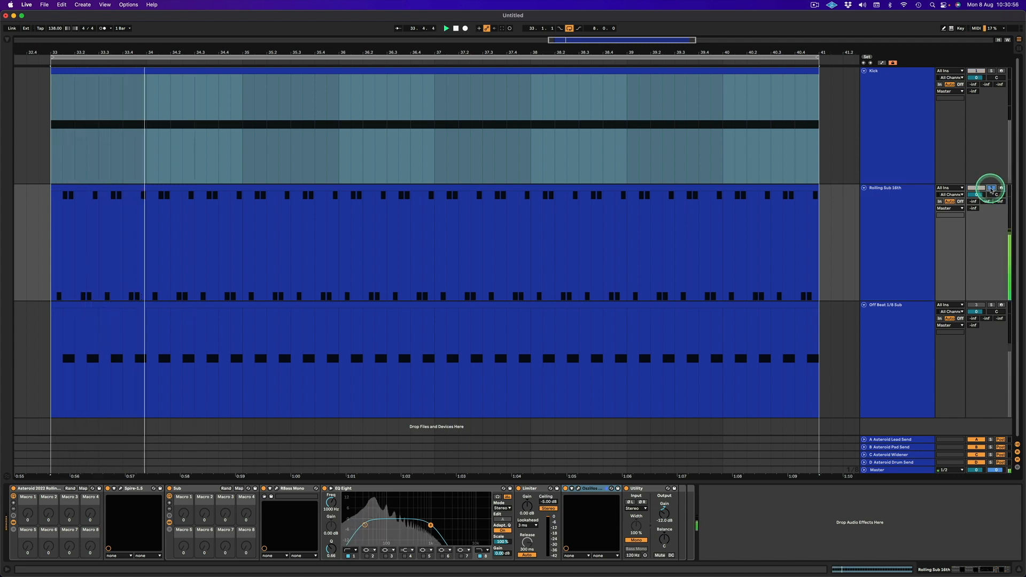
pyautogui.click(992, 189)
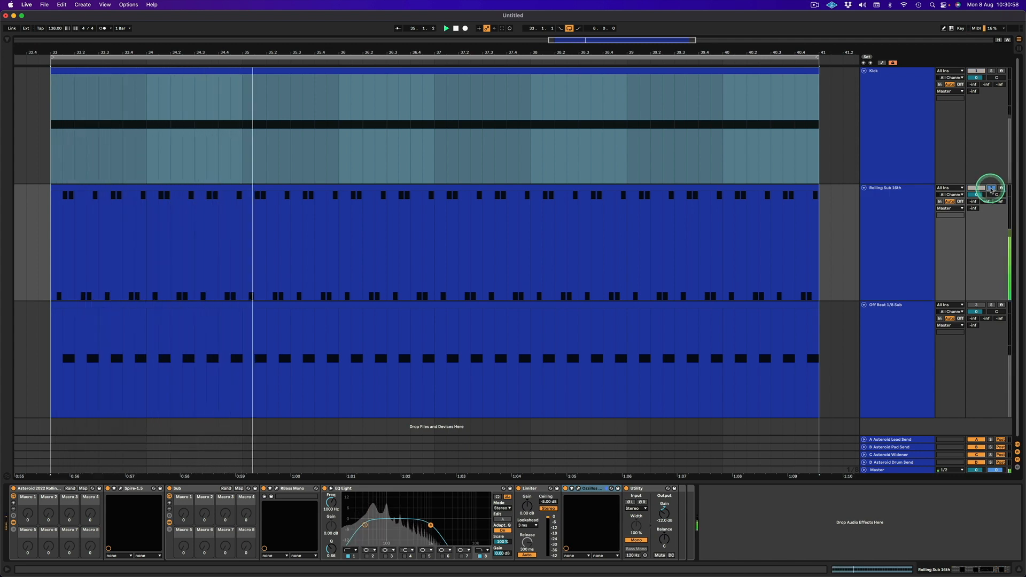
pyautogui.click(904, 198)
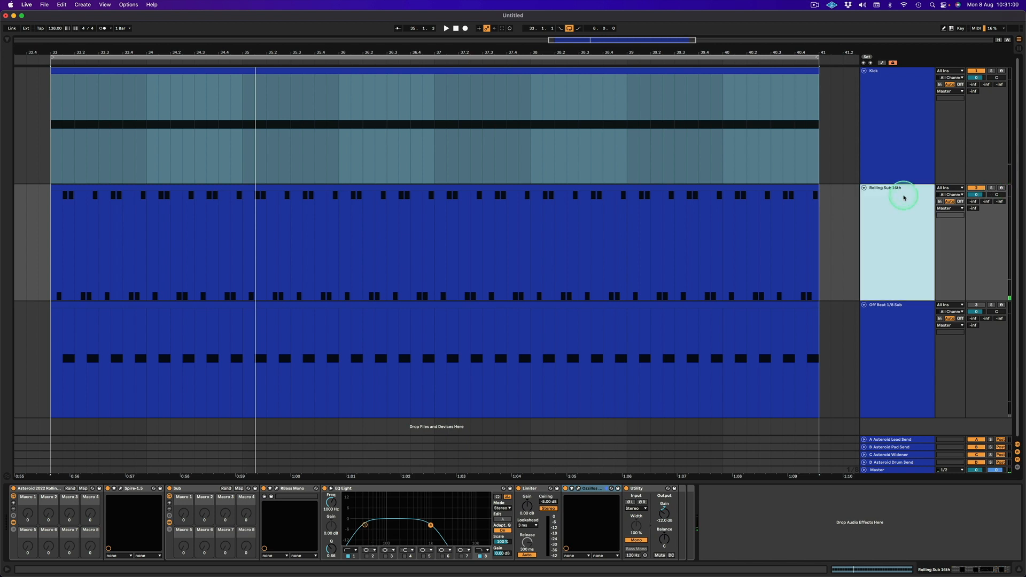
pyautogui.press('space')
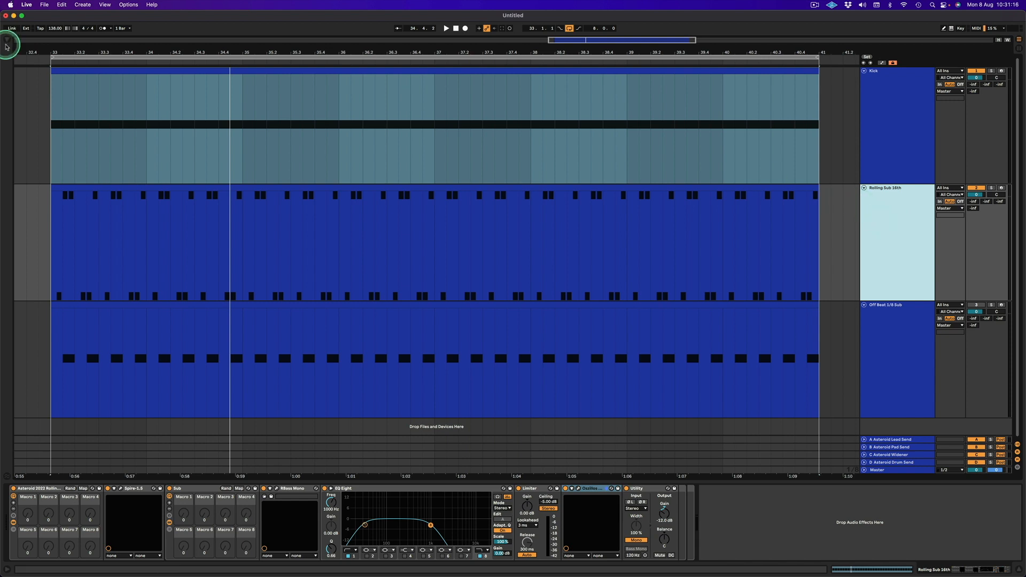
# - Insert the Xfer LFOTool plug-in between the Limiter and the scope on Rolling Sub 16th, and enlarge its window
pyautogui.click(8, 41)
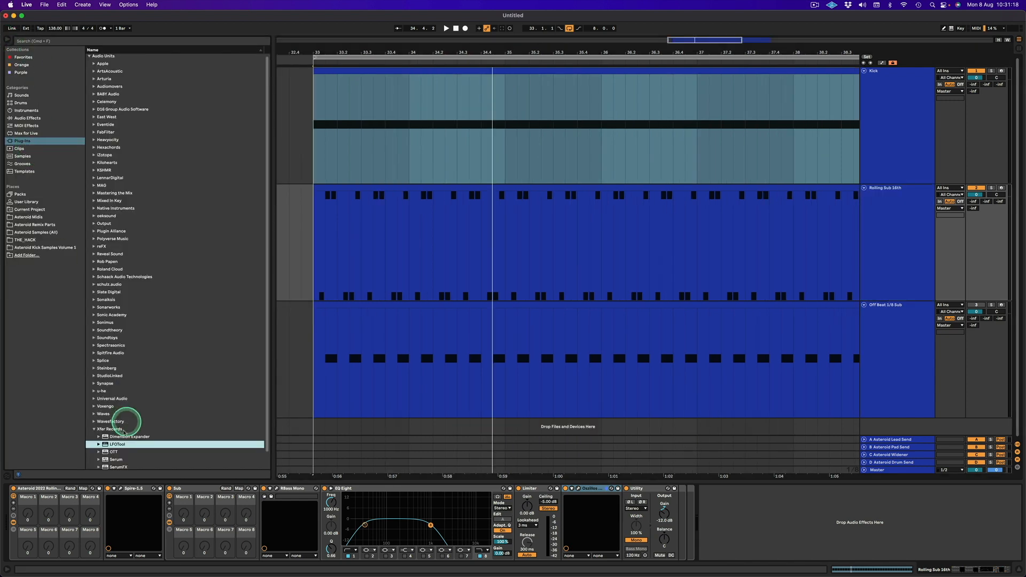
pyautogui.moveTo(564, 489); pyautogui.dragTo(562, 486)
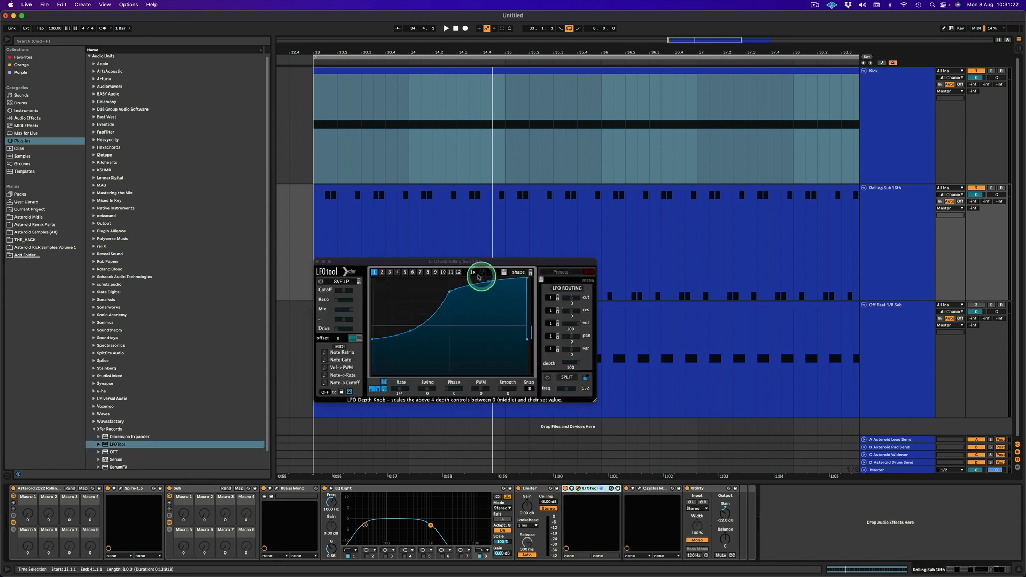
pyautogui.moveTo(476, 262); pyautogui.dragTo(449, 99)
pyautogui.moveTo(569, 238); pyautogui.dragTo(818, 358)
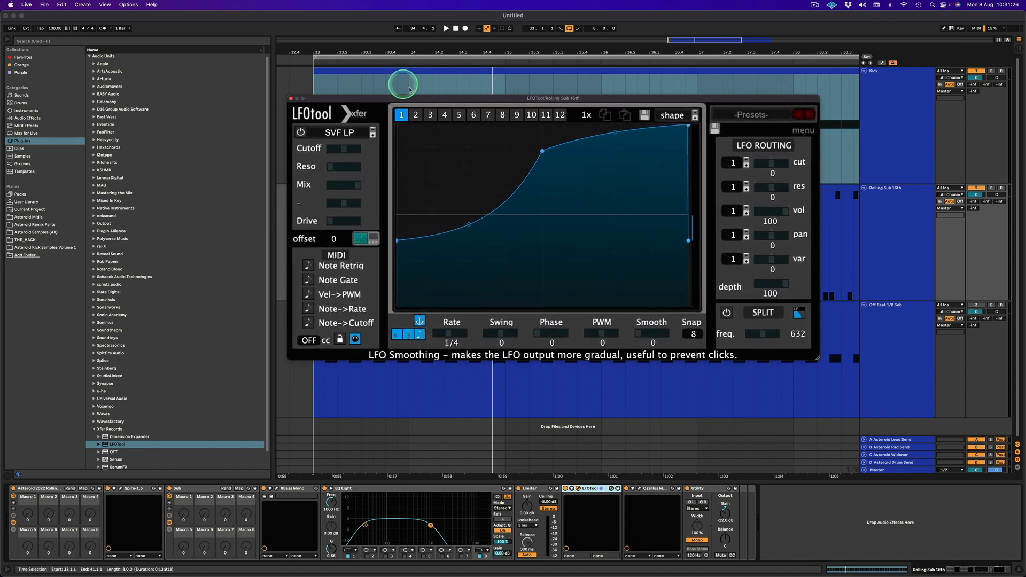
# - Load the Asteroid Mid Bass preset in LFOTool, then enlarge and reposition the plug-in window
pyautogui.click(742, 112)
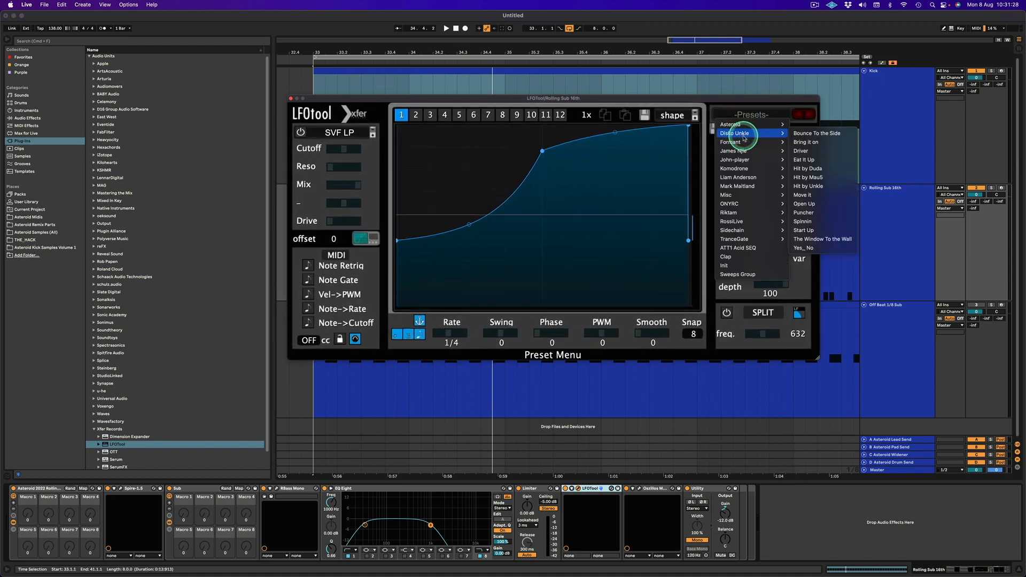
pyautogui.moveTo(744, 125)
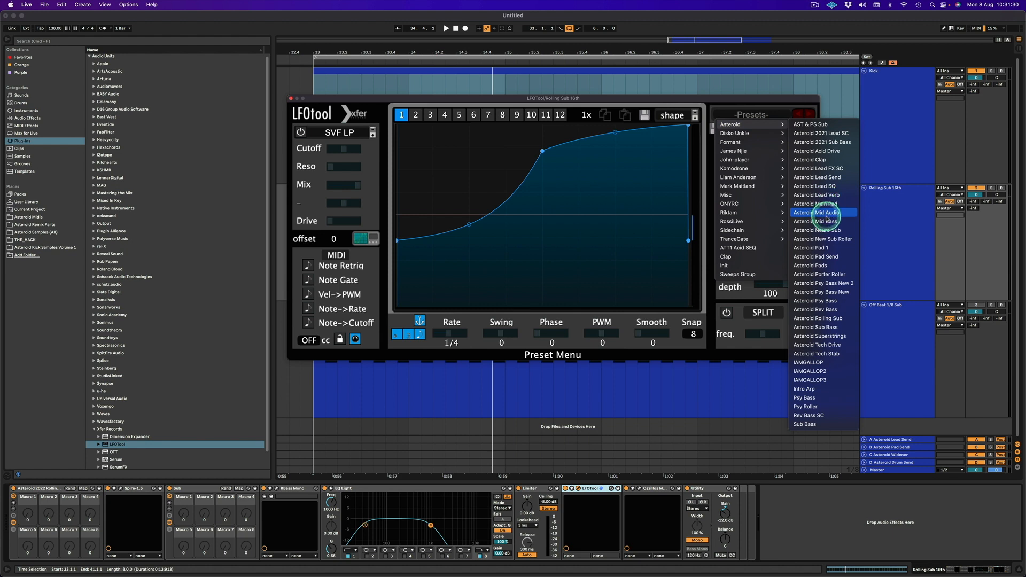
pyautogui.click(826, 222)
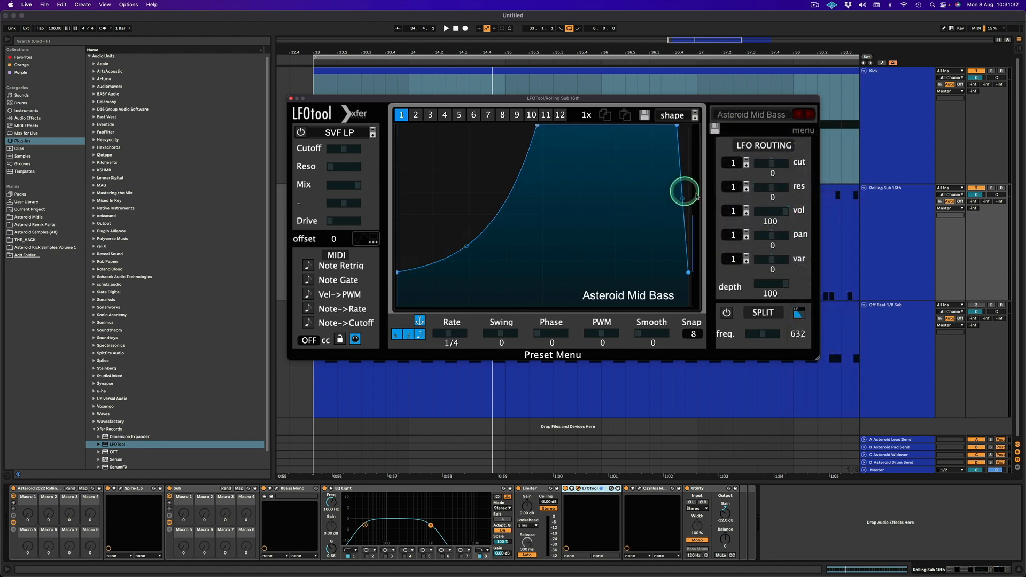
pyautogui.moveTo(819, 355); pyautogui.dragTo(858, 440)
pyautogui.click(543, 100)
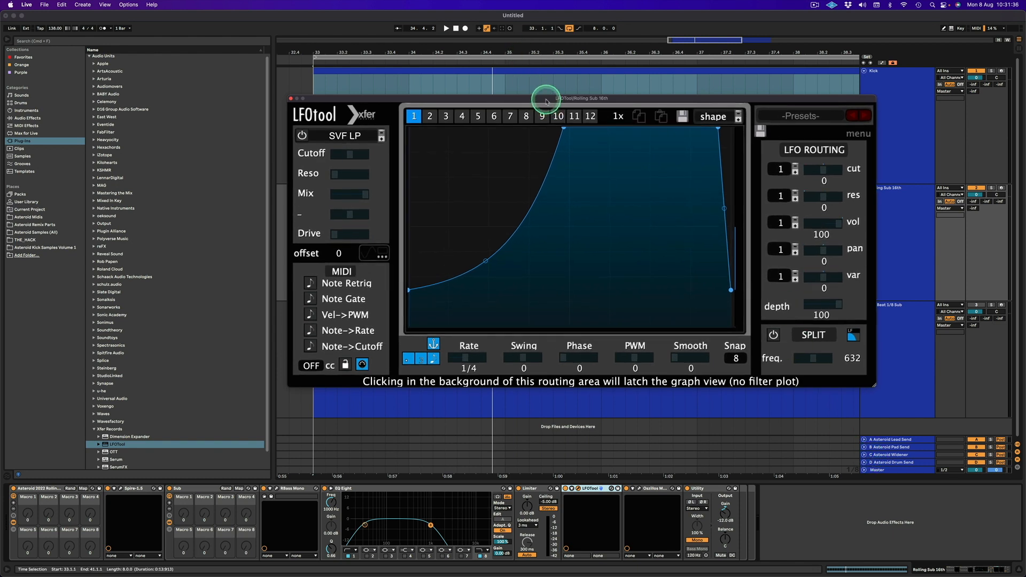
pyautogui.moveTo(547, 100); pyautogui.dragTo(496, 94)
# - Display the waveform over the LFO graph and slightly lower the volume curve's starting point while the loop plays
pyautogui.click(319, 247)
pyautogui.press('space')
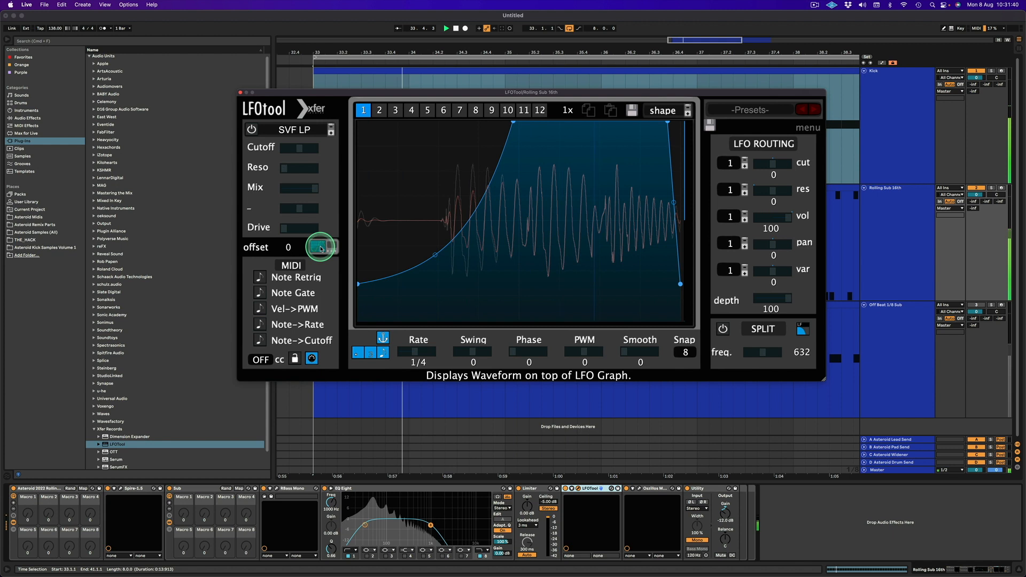
pyautogui.moveTo(358, 284); pyautogui.dragTo(359, 288)
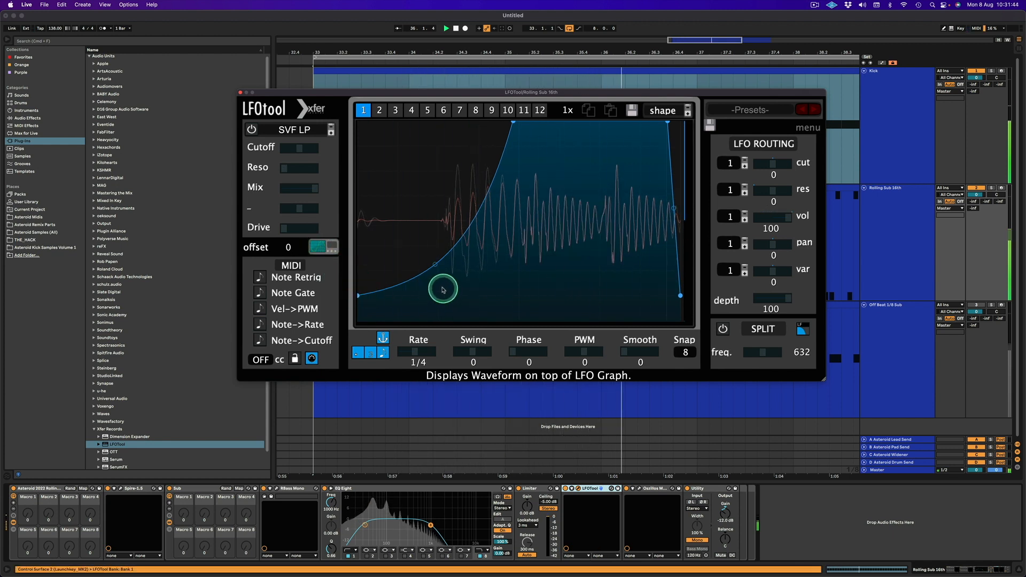
pyautogui.moveTo(398, 249); pyautogui.dragTo(348, 167)
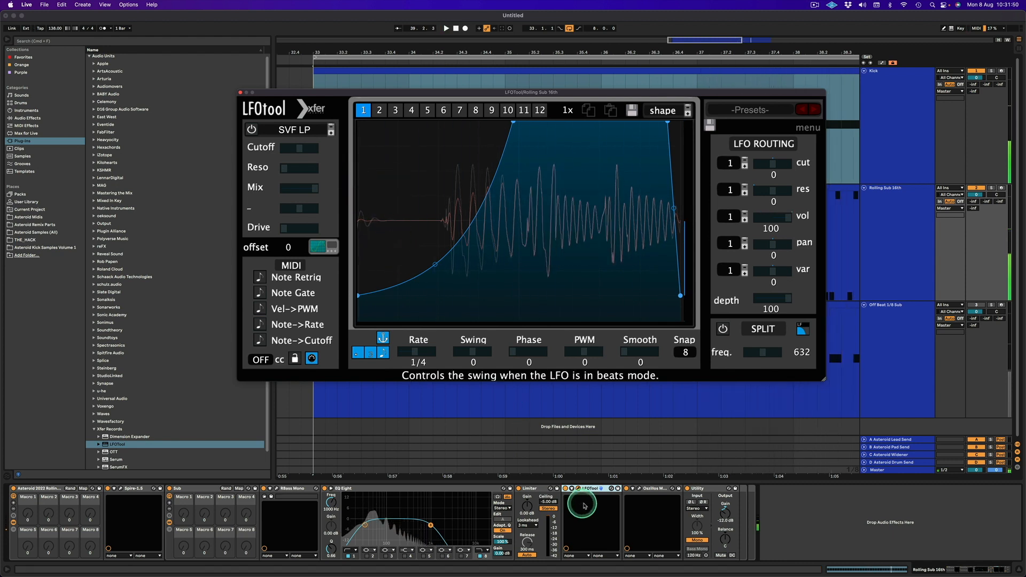
# - Open the Oszillos Mega Scope on the Rolling Sub 16th track and move its window up for a clear view
pyautogui.click(639, 489)
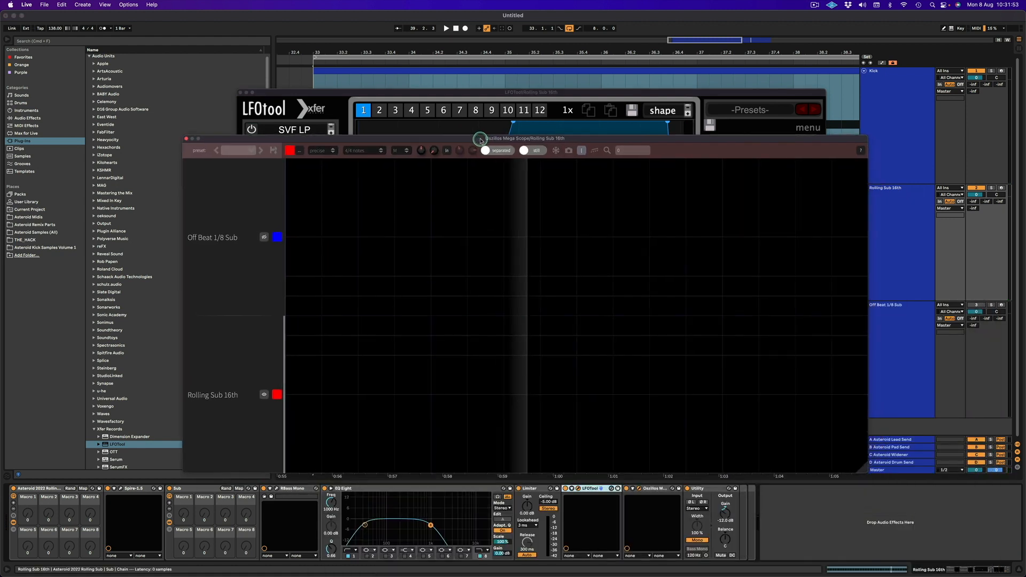
pyautogui.moveTo(607, 241); pyautogui.dragTo(479, 137)
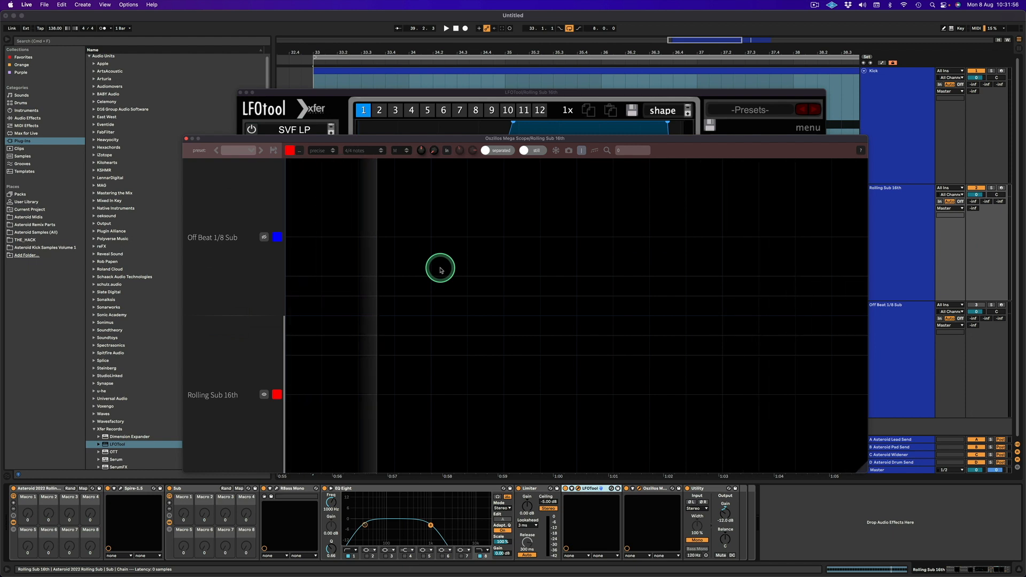
pyautogui.click(265, 396)
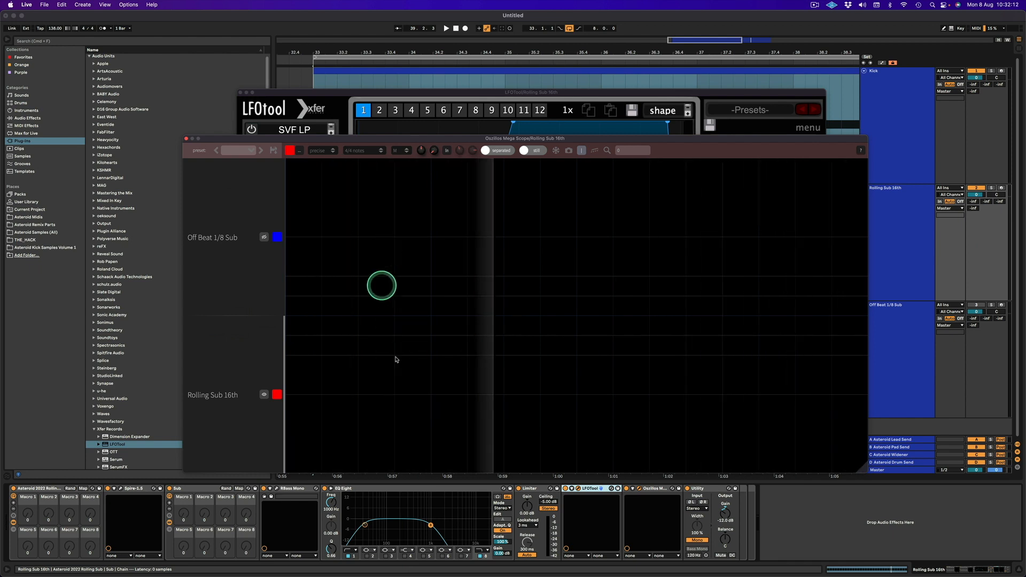
# - Bypass LFOTool, play the loop and measure the gap between two groups of bass notes in the scope
pyautogui.click(565, 489)
pyautogui.press('space')
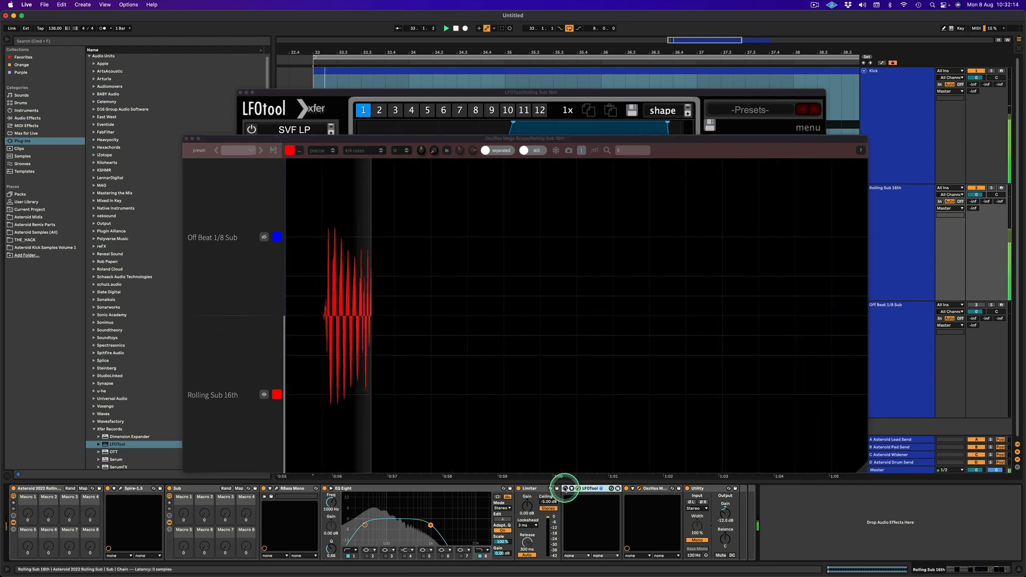
pyautogui.click(433, 271)
pyautogui.moveTo(433, 272); pyautogui.dragTo(465, 370)
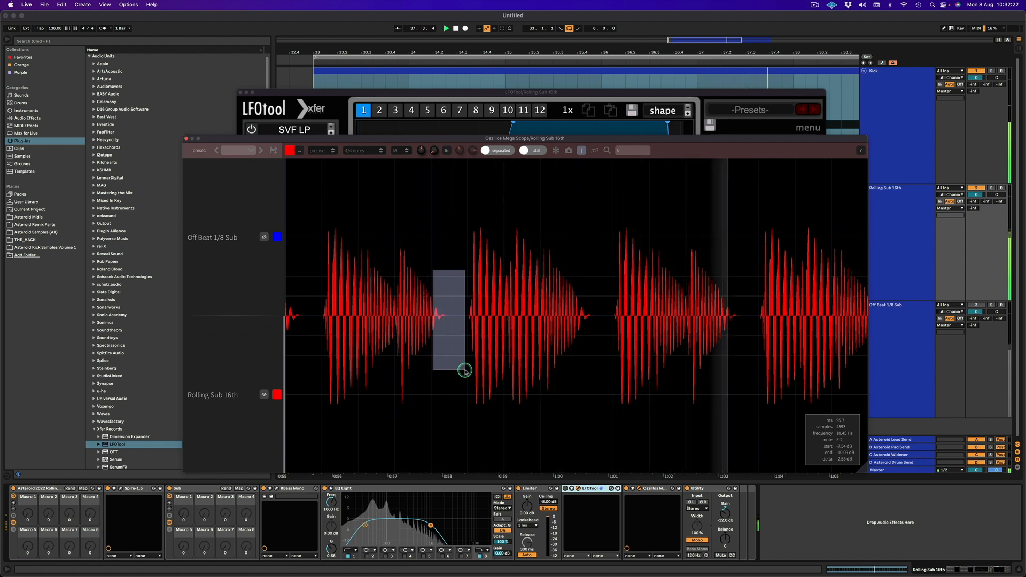
pyautogui.click(464, 370)
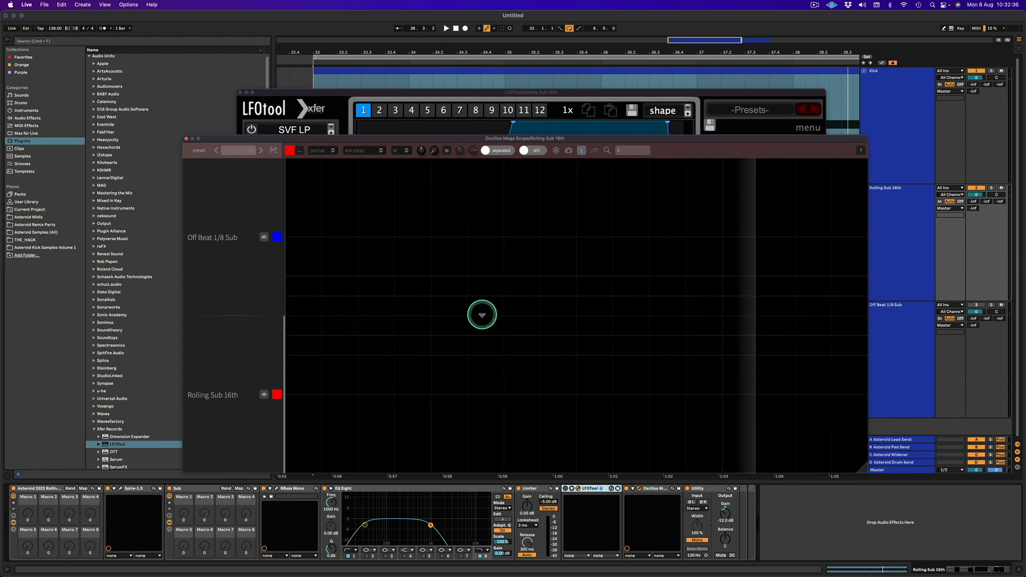
# - Re-enable LFOTool, check the sidechained bass waveform in the scope during playback, and close both plug-in windows
pyautogui.click(567, 489)
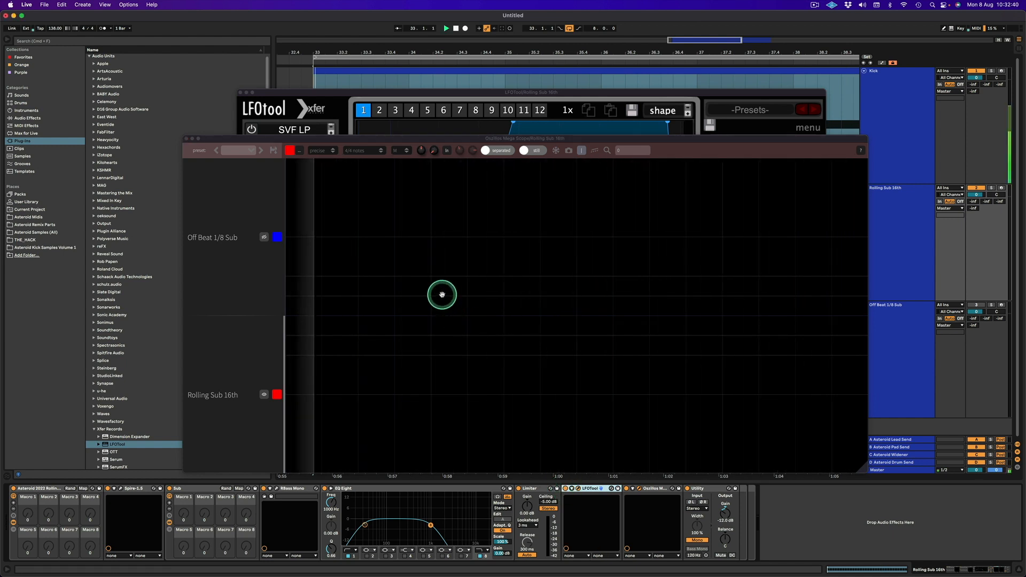
pyautogui.press('space')
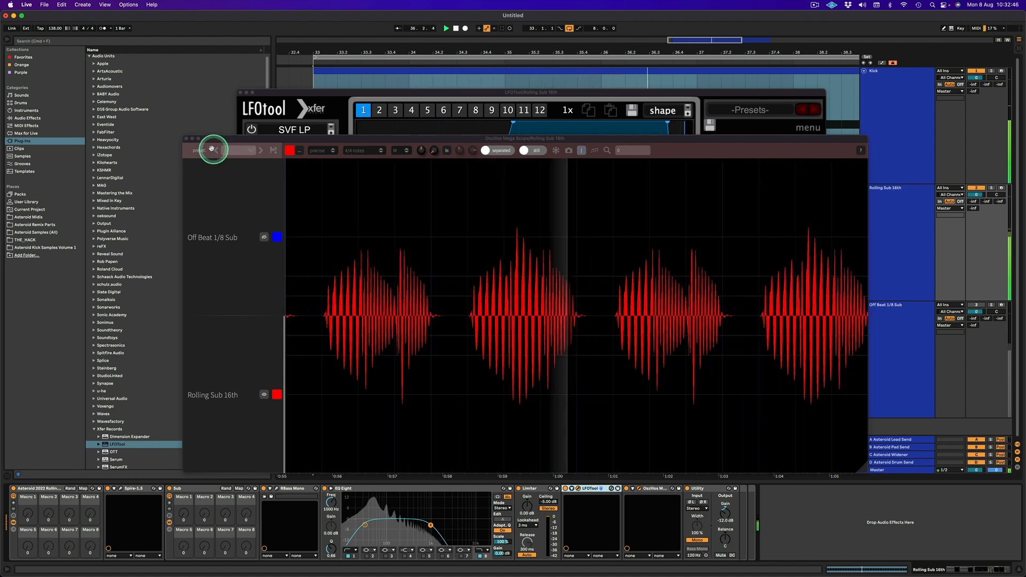
pyautogui.click(187, 139)
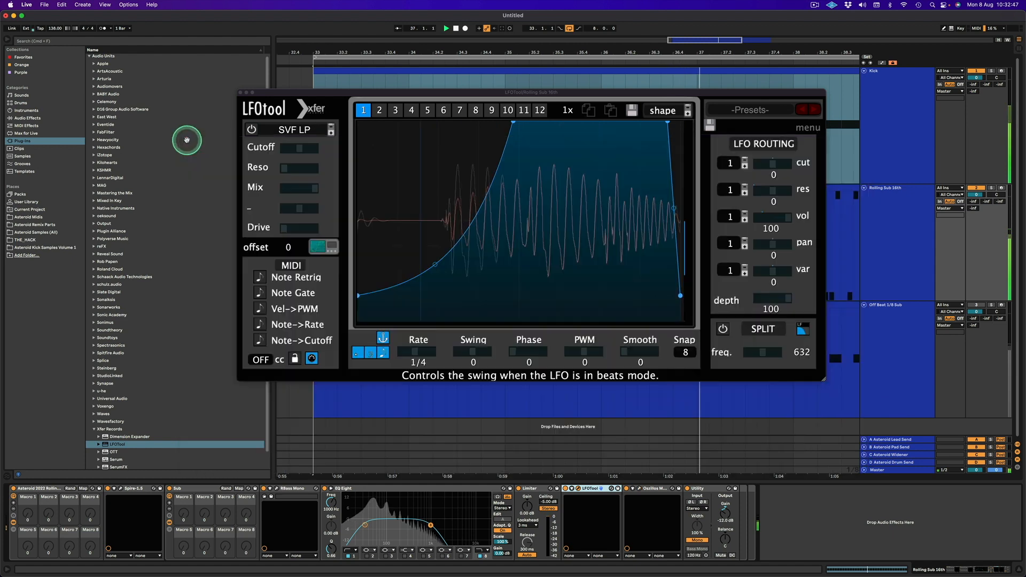
pyautogui.click(239, 94)
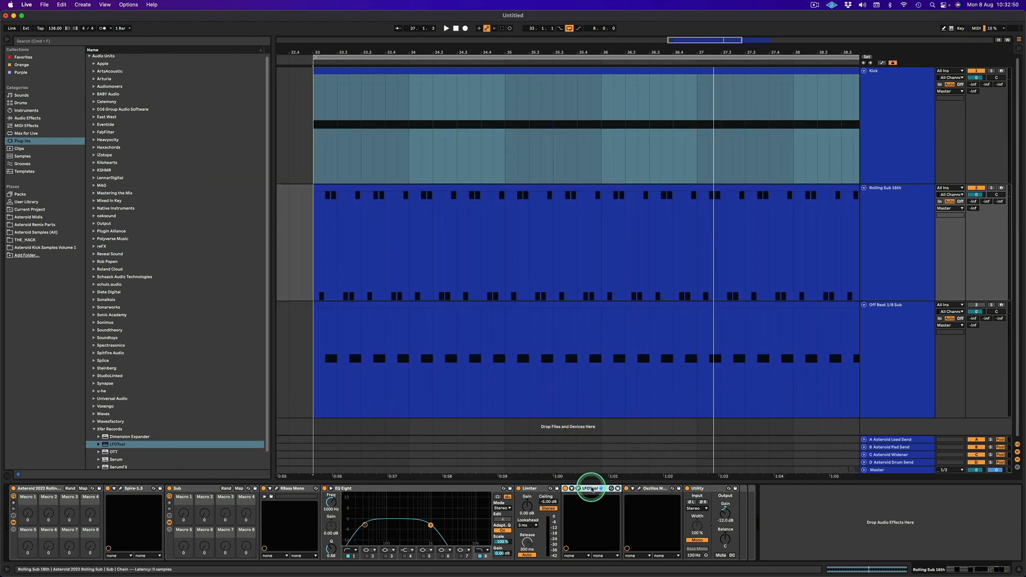
# - Duplicate LFOTool on the Rolling Sub 16th track and reshape the copy's curve into full silence, rising steeply at a quarter of the cycle
pyautogui.press('super+d')
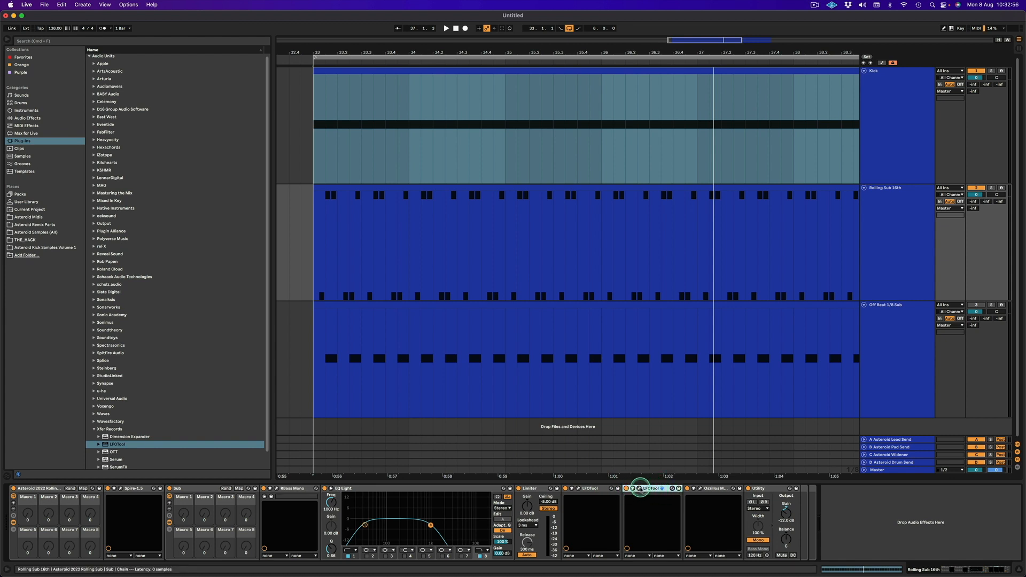
pyautogui.click(640, 489)
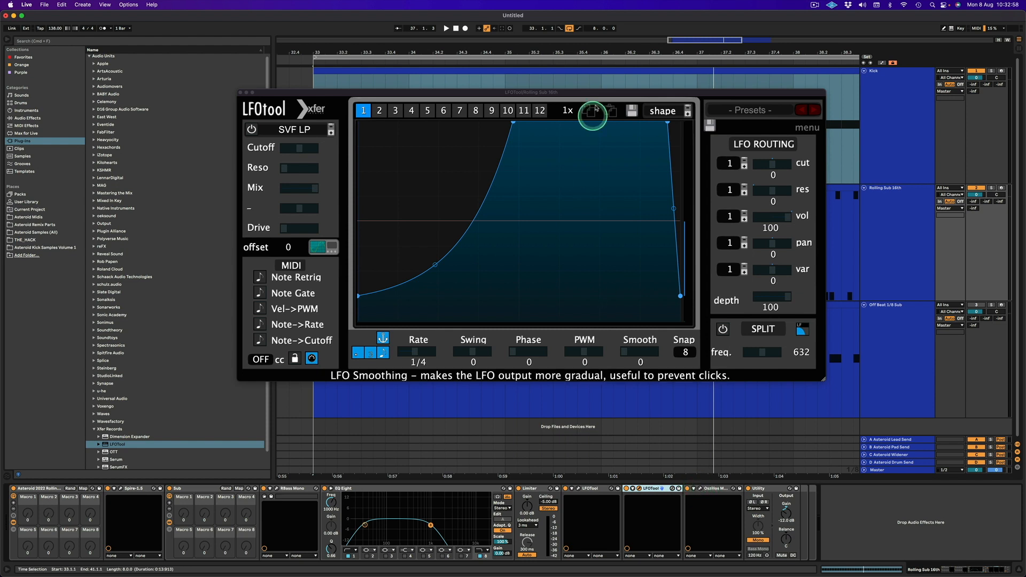
pyautogui.moveTo(515, 124); pyautogui.dragTo(437, 124)
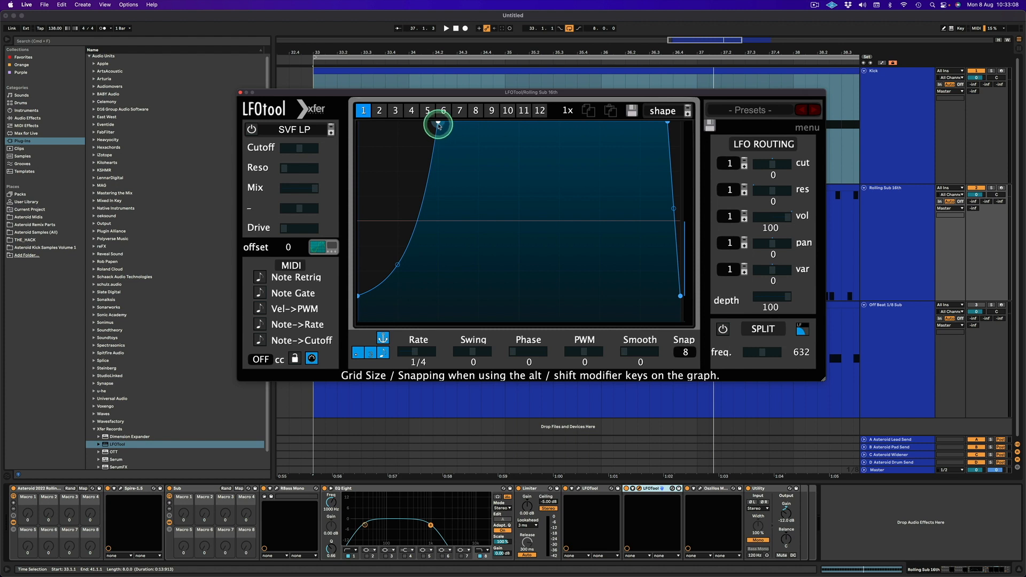
pyautogui.moveTo(437, 123)
pyautogui.mouseDown()
pyautogui.moveTo(466, 122)
pyautogui.moveTo(441, 121)
pyautogui.mouseUp()
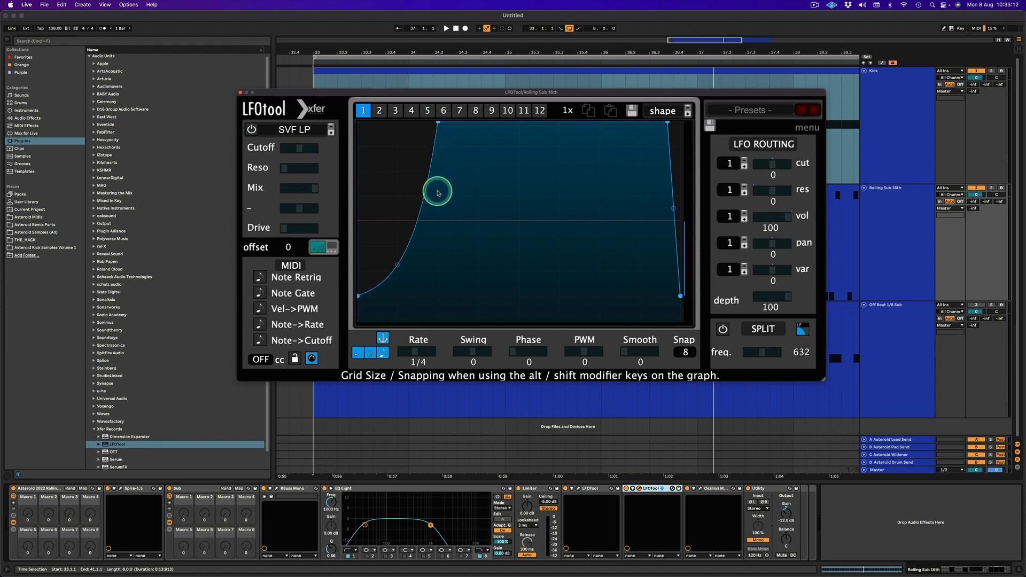
pyautogui.moveTo(357, 297); pyautogui.dragTo(364, 340)
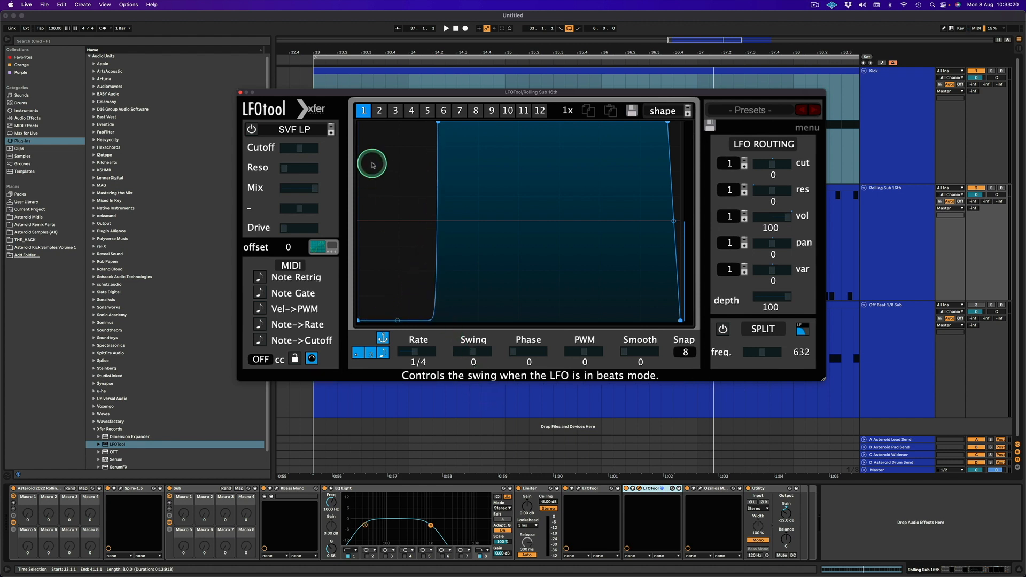
pyautogui.moveTo(430, 269); pyautogui.dragTo(432, 262)
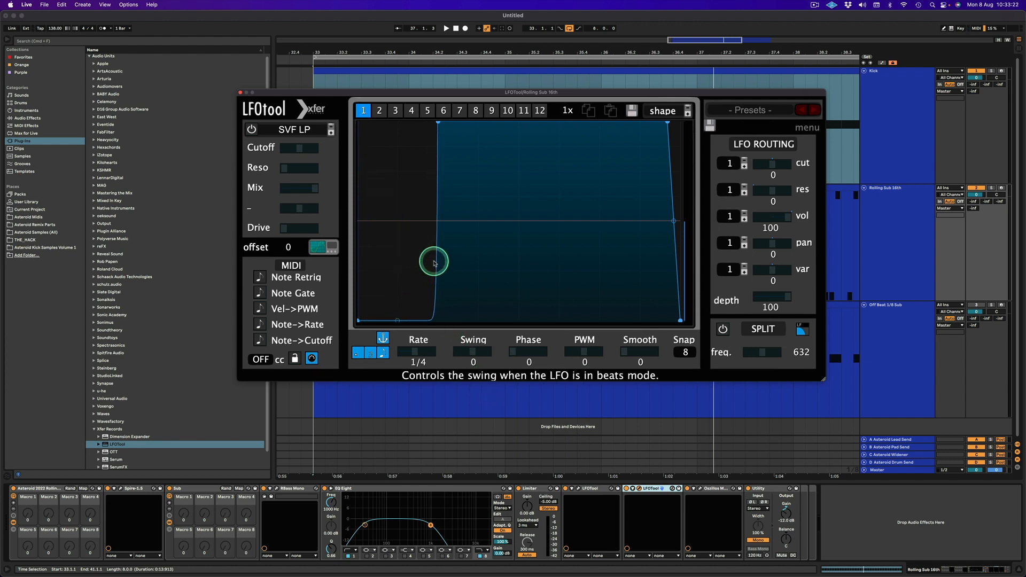
# - Compare the duplicate's curve with the original LFOTool's curve and close both plug-in windows
pyautogui.click(567, 403)
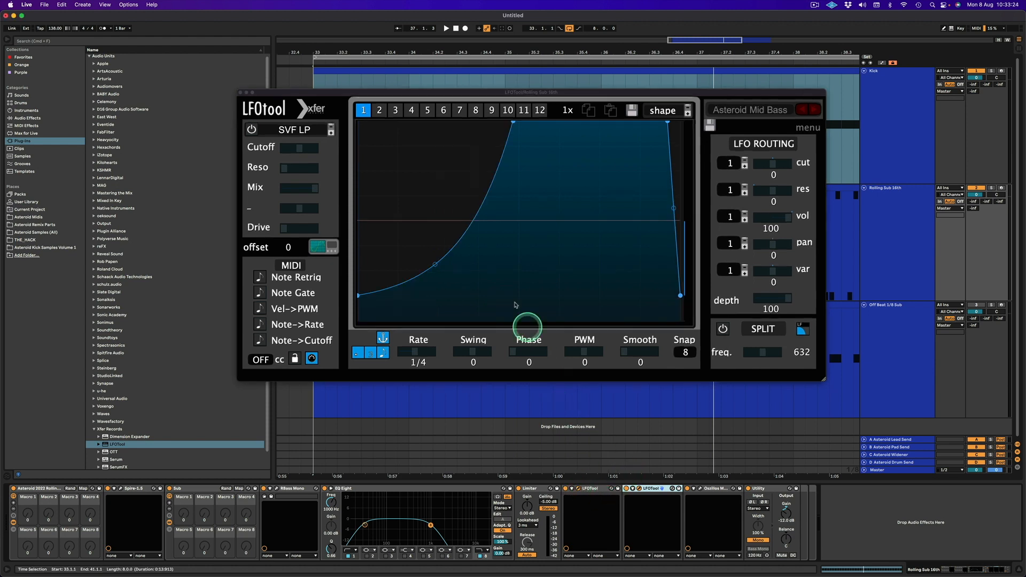
pyautogui.click(241, 93)
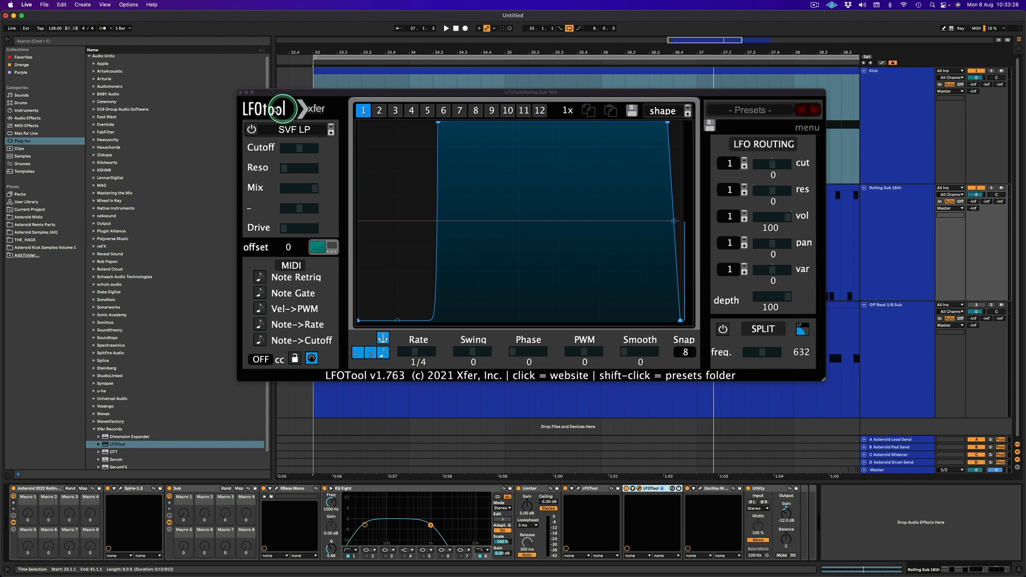
pyautogui.click(242, 93)
pyautogui.click(381, 448)
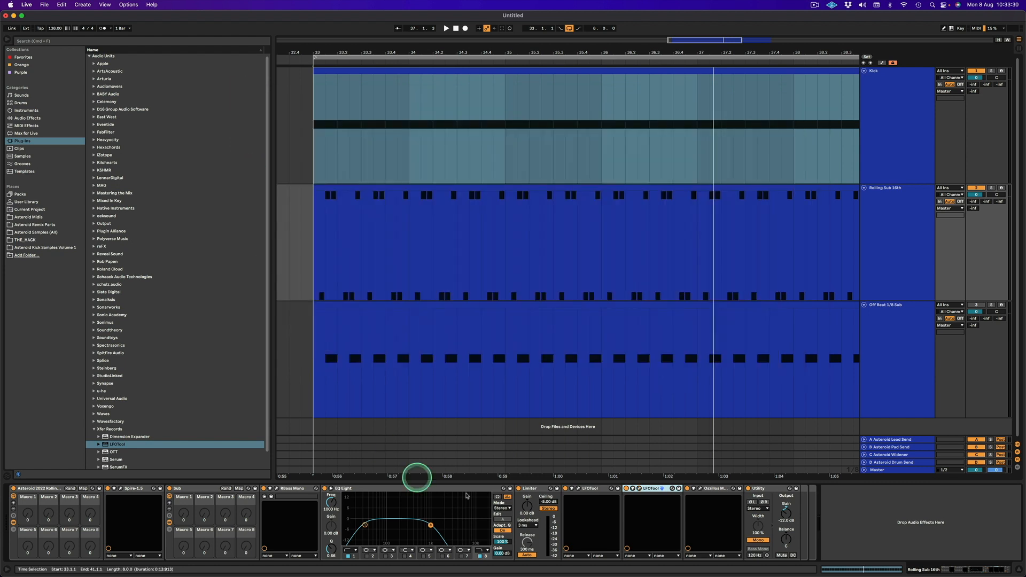
# - Open the Oszillos Mega Scope on Rolling Sub 16th and play the loop to examine the bass waveform through both LFOTools
pyautogui.click(700, 491)
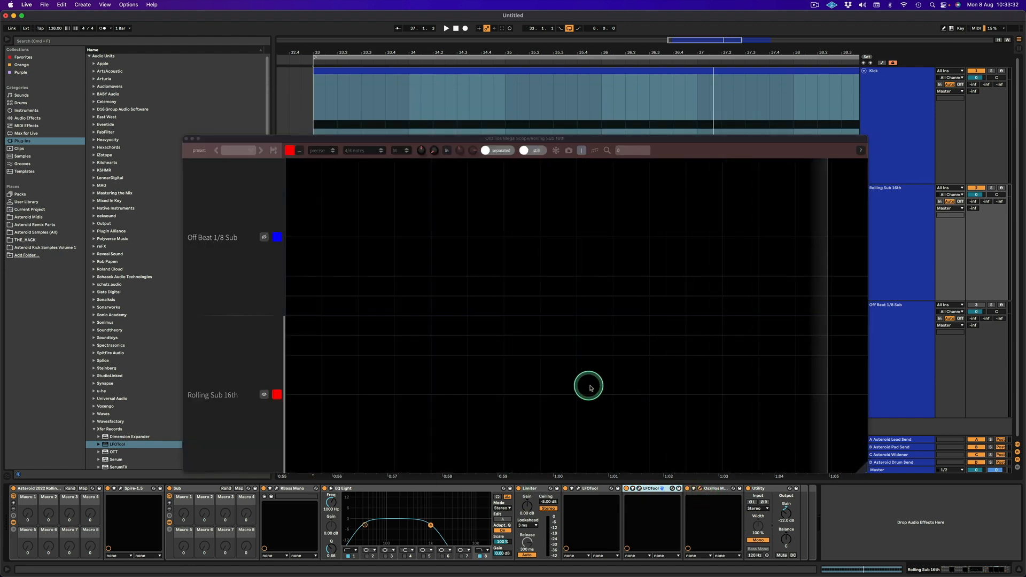
pyautogui.press('space')
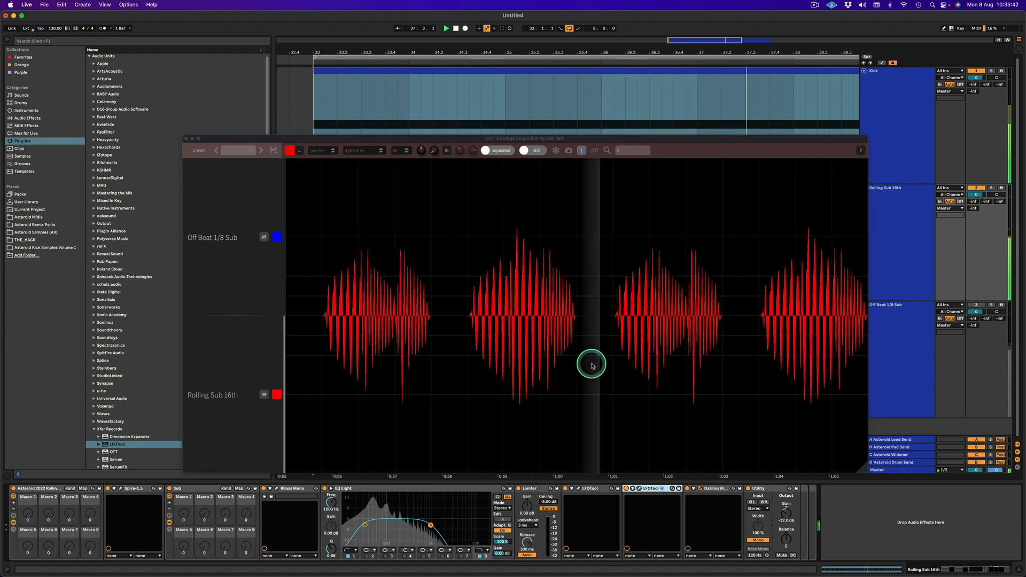
pyautogui.press('space')
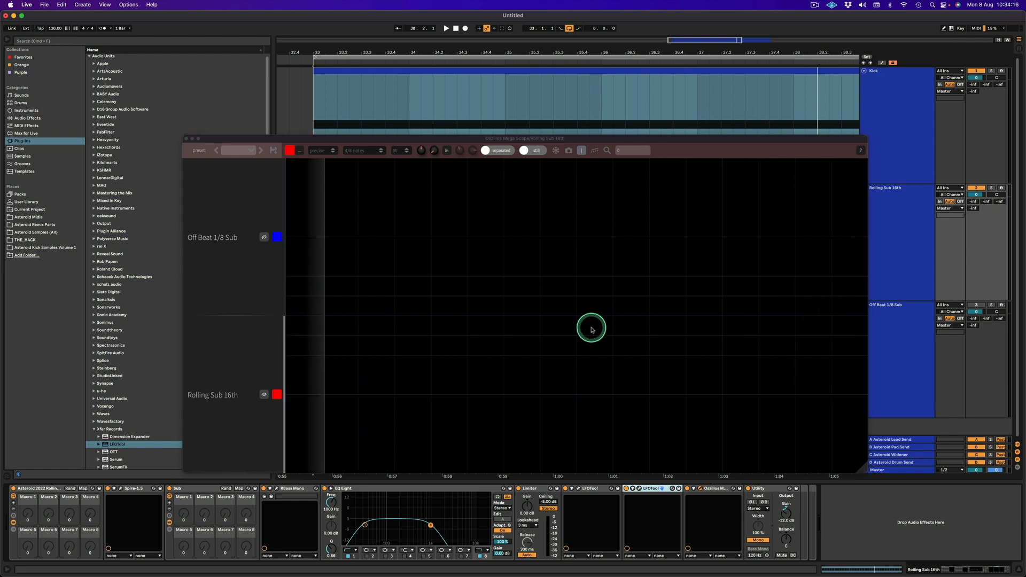
# - Show the Off Beat 1/8 Sub trace in the scope, hide the Rolling Sub 16th trace, and close the scope window
pyautogui.click(264, 238)
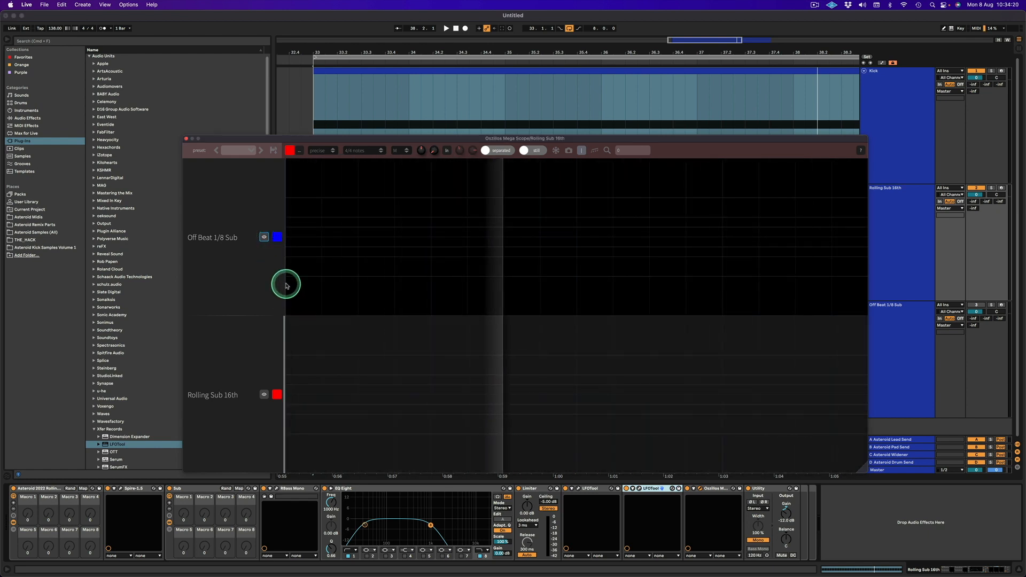
pyautogui.click(264, 394)
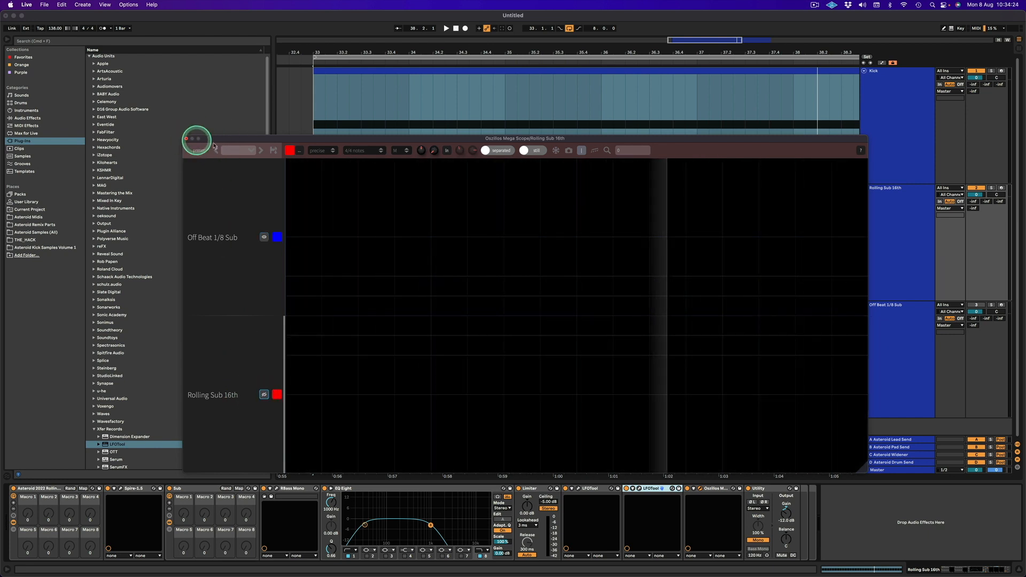
pyautogui.click(186, 141)
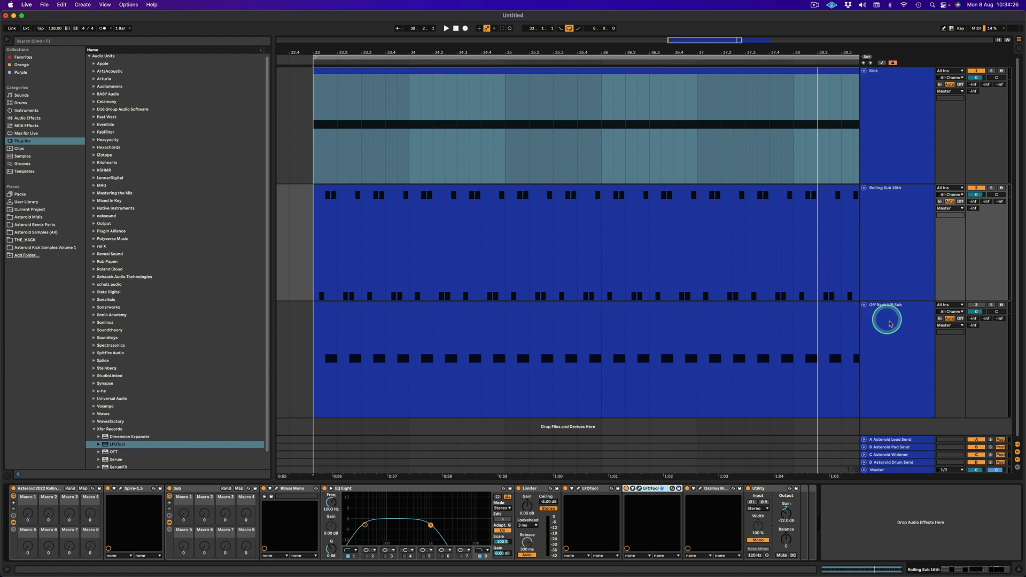
# - Add LFOTool to the Off Beat 1/8 Sub track, between the first Utility and the Oszillos Mega Scope
pyautogui.click(887, 317)
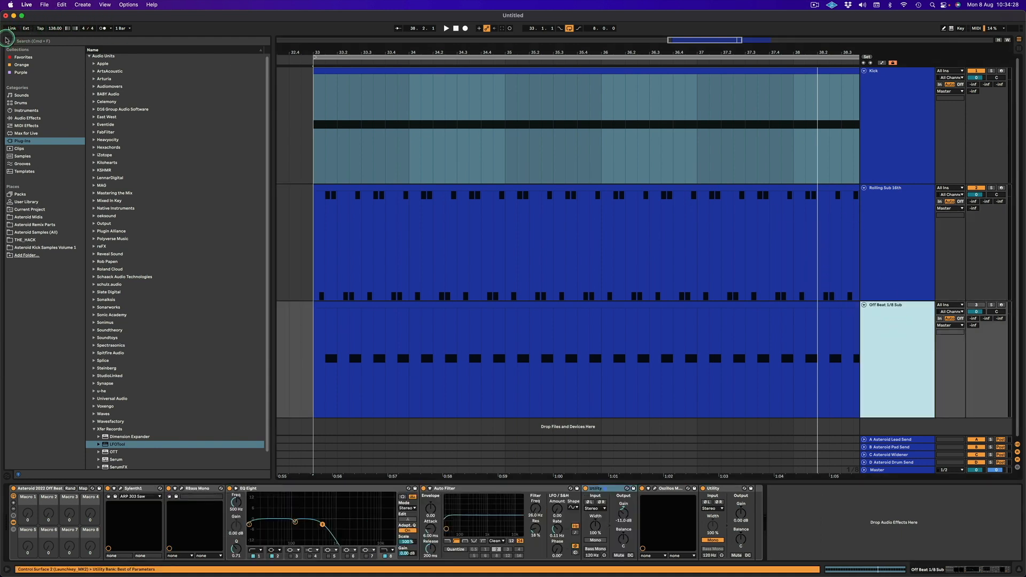
pyautogui.click(7, 39)
pyautogui.click(892, 312)
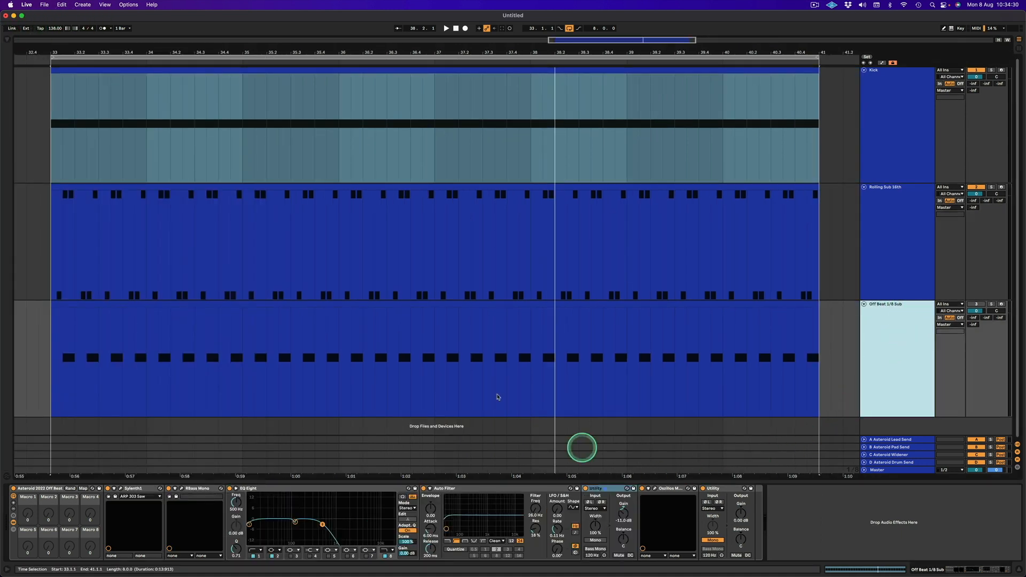
pyautogui.moveTo(18, 53); pyautogui.dragTo(20, 53)
pyautogui.click(8, 40)
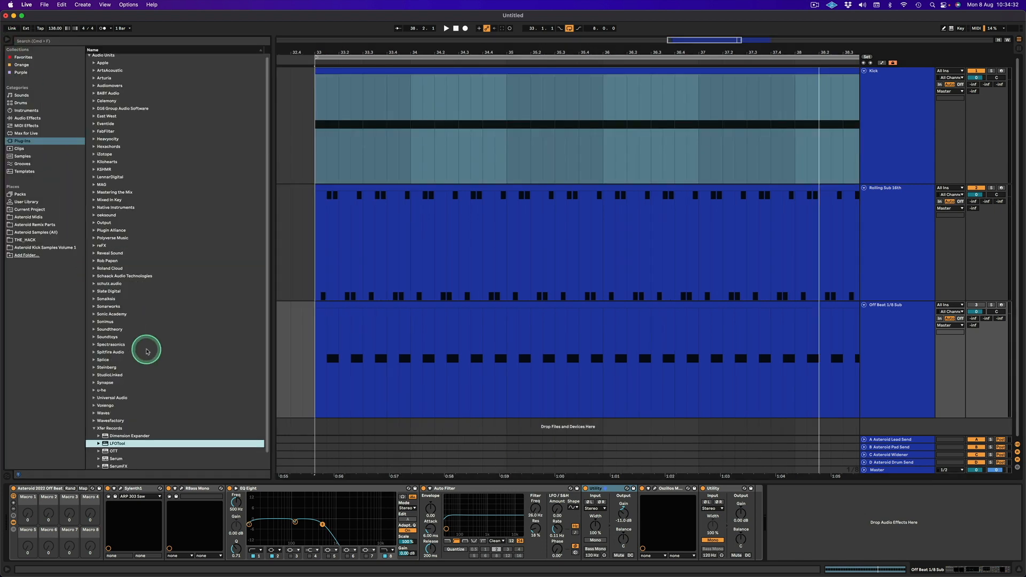
pyautogui.click(126, 443)
pyautogui.moveTo(119, 436); pyautogui.dragTo(646, 516)
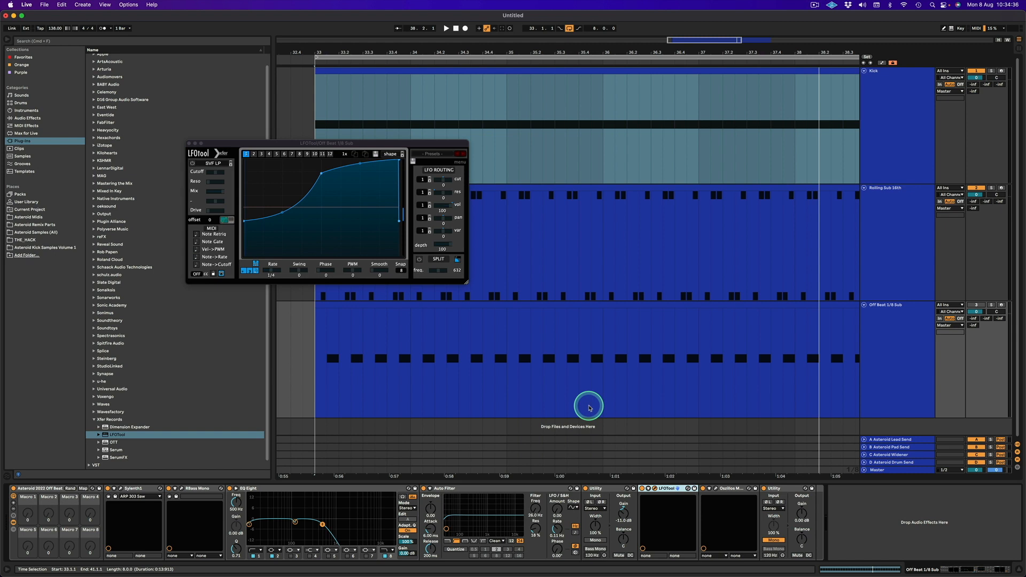
# - Enlarge and reposition the new LFOTool window, and load the Asteroid Mid Bass preset
pyautogui.moveTo(465, 283); pyautogui.dragTo(812, 447)
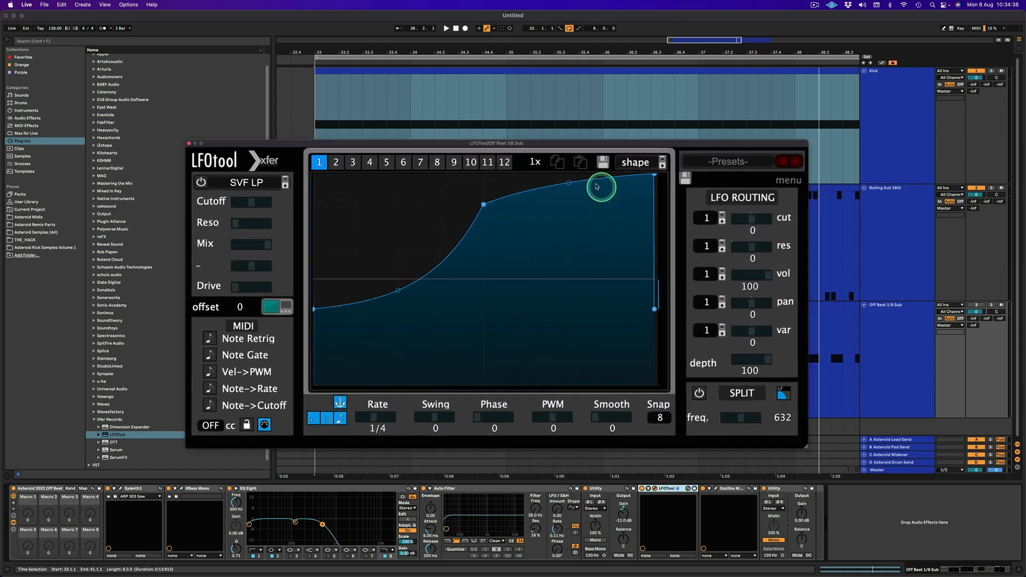
pyautogui.moveTo(568, 143); pyautogui.dragTo(575, 117)
pyautogui.click(731, 131)
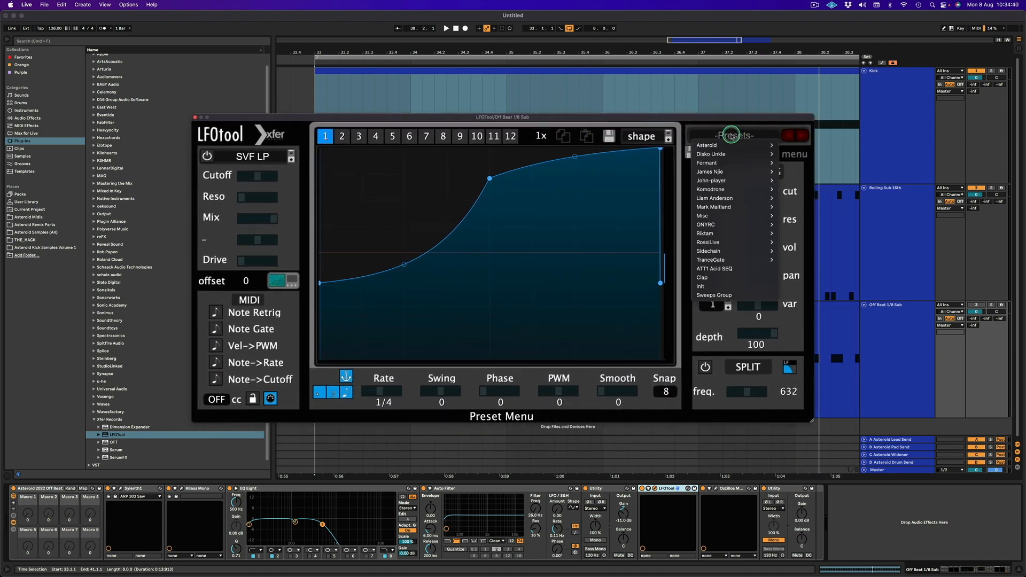
pyautogui.moveTo(731, 144)
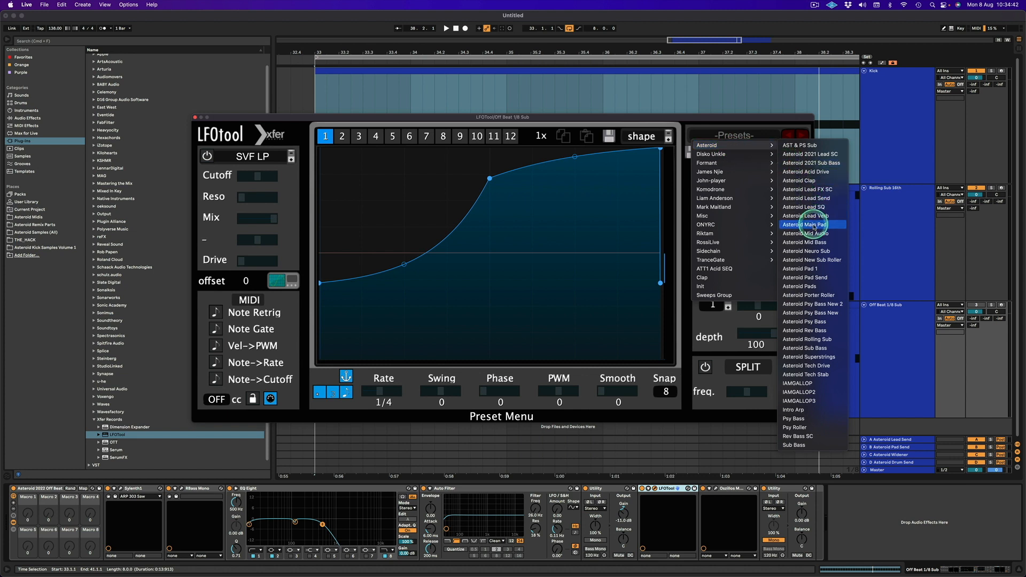
pyautogui.click(815, 244)
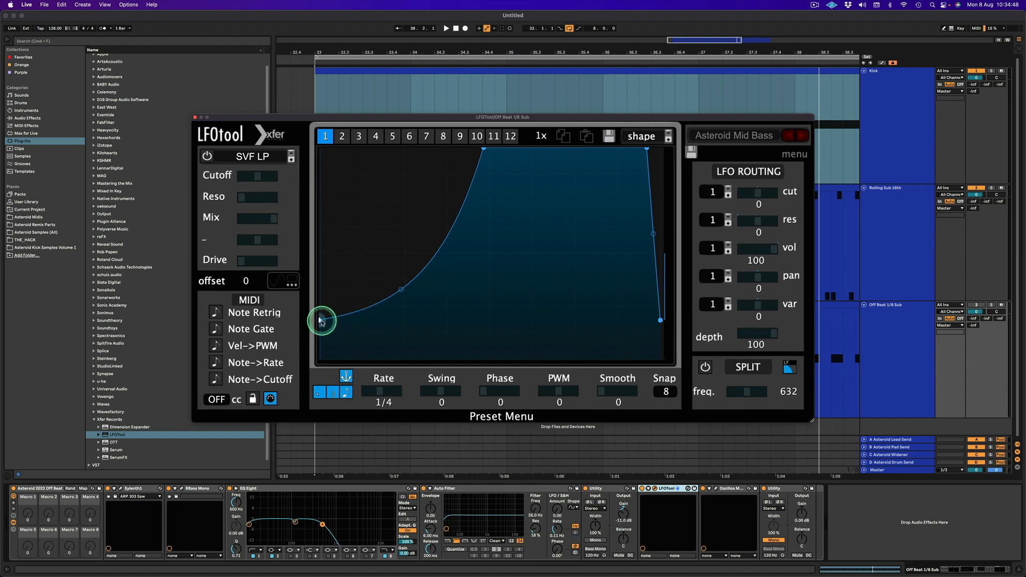
# - Reshape the preset's curve into full silence for the first half of the cycle with a steep rise at its midpoint
pyautogui.moveTo(481, 153); pyautogui.dragTo(485, 146)
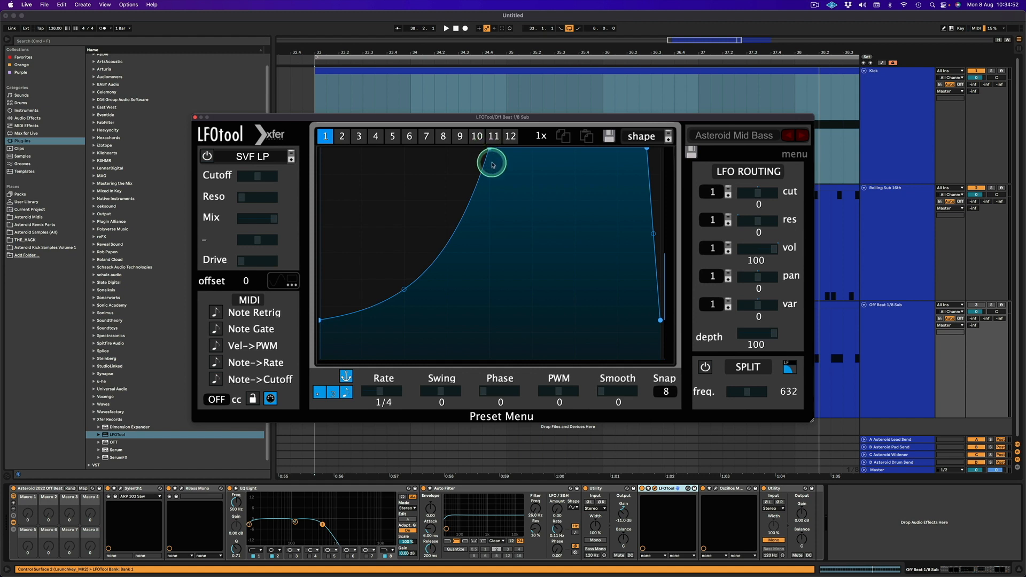
pyautogui.moveTo(320, 319); pyautogui.dragTo(320, 358)
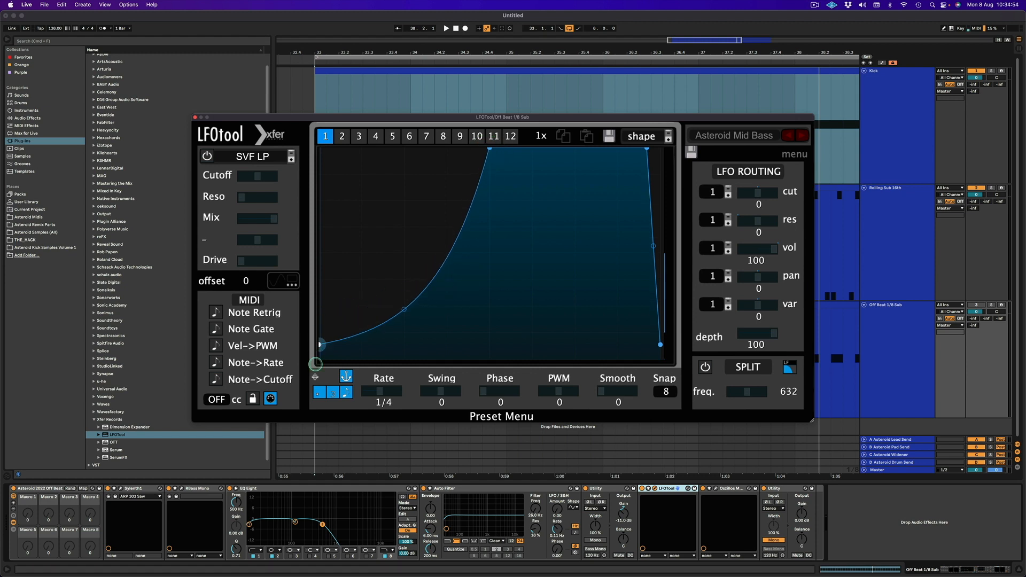
pyautogui.moveTo(403, 321); pyautogui.dragTo(559, 449)
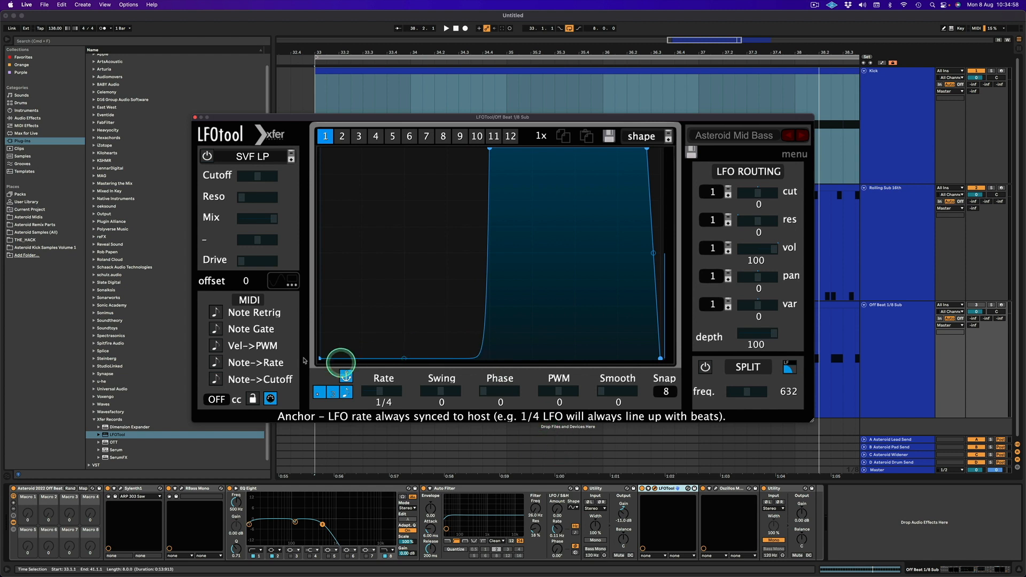
# - Display the waveform over the LFO graph, play the loop with Rolling Sub 16th switched off, and examine the leftover bass at the cycle's start
pyautogui.click(277, 281)
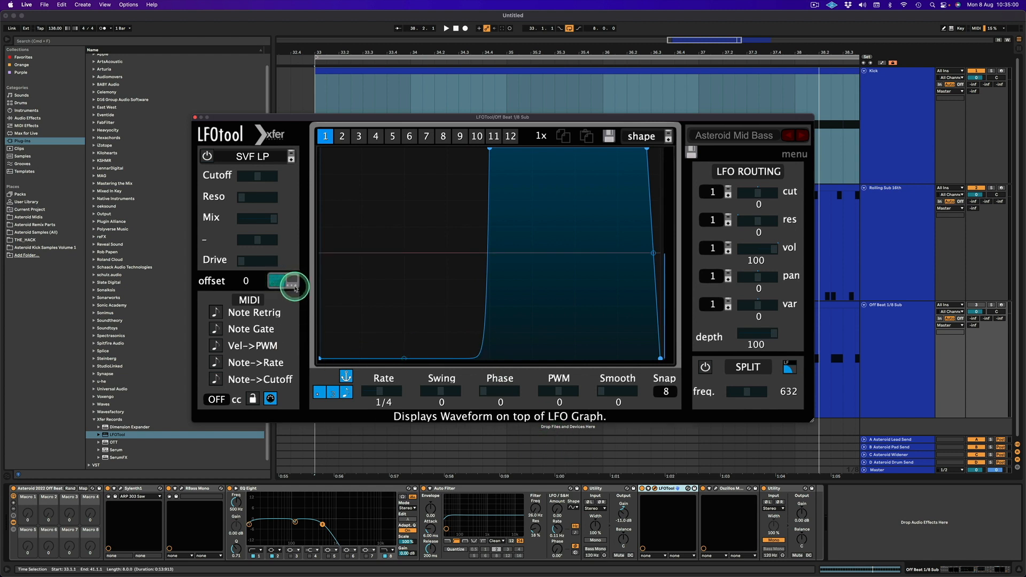
pyautogui.press('space')
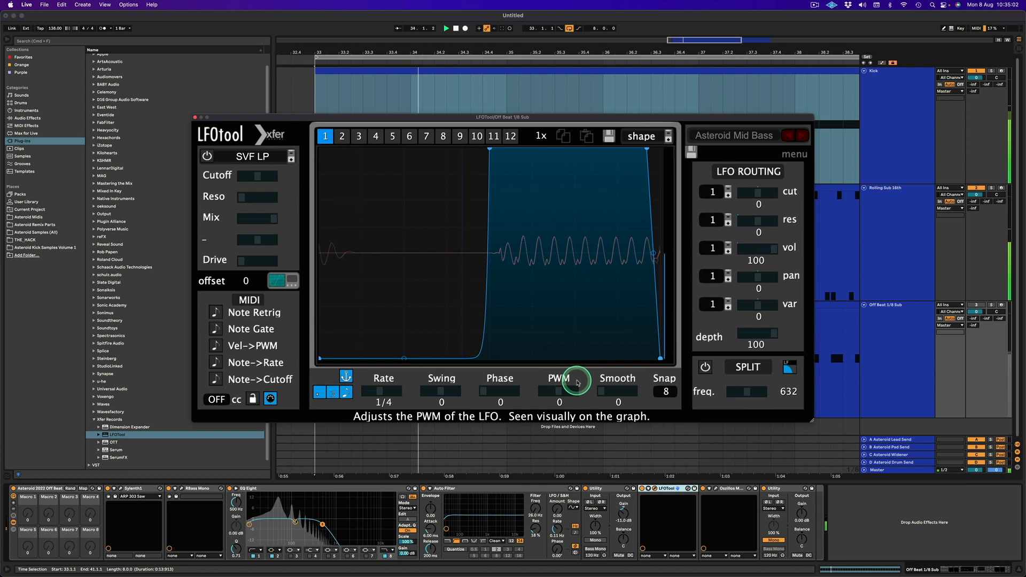
pyautogui.click(975, 187)
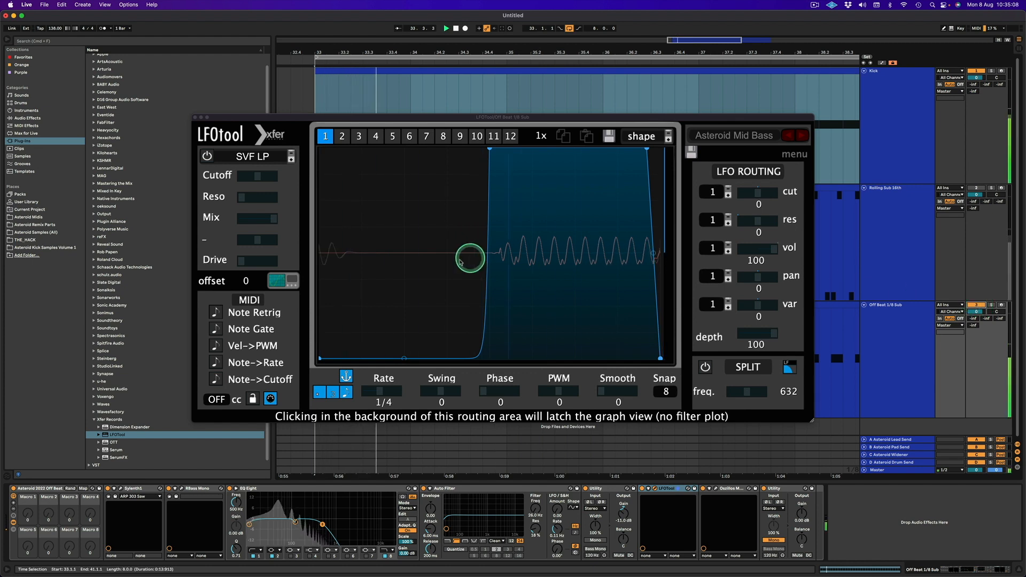
pyautogui.moveTo(378, 280); pyautogui.dragTo(307, 205)
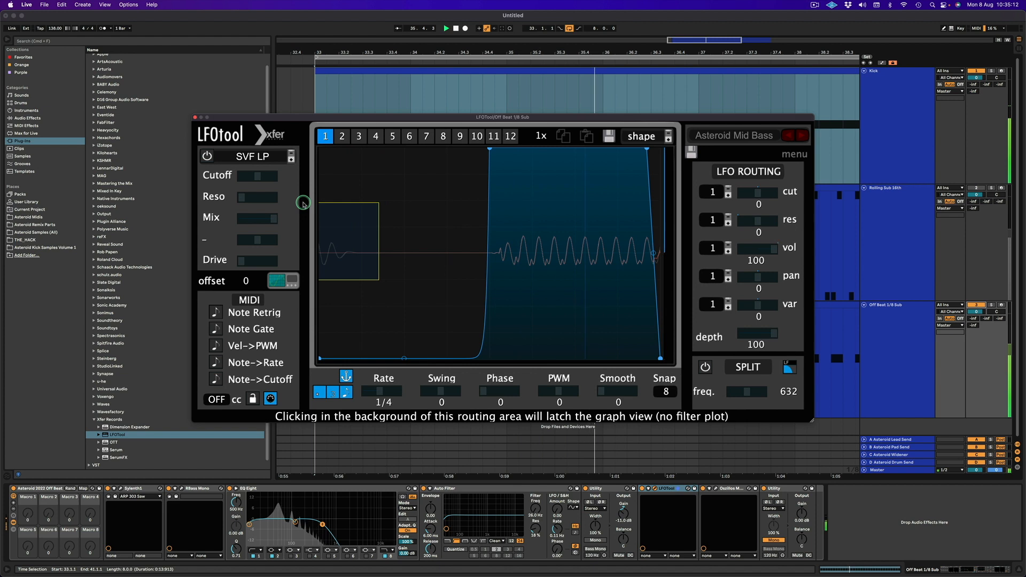
pyautogui.moveTo(303, 203); pyautogui.dragTo(304, 204)
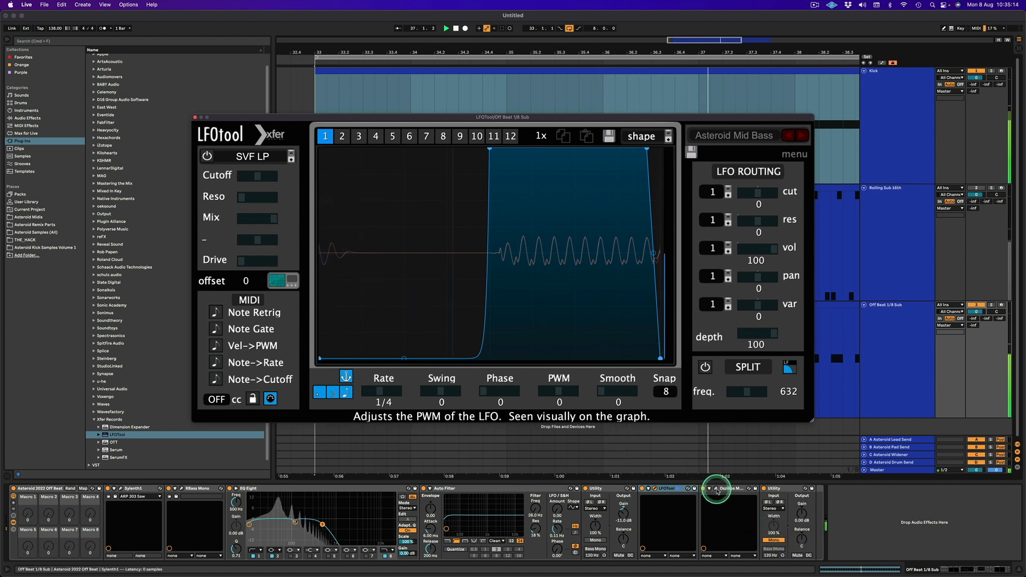
# - Open the Off Beat 1/8 Sub track's scope, hide the Rolling Sub 16th trace to inspect the off-beat waveform, and close the scope
pyautogui.click(717, 490)
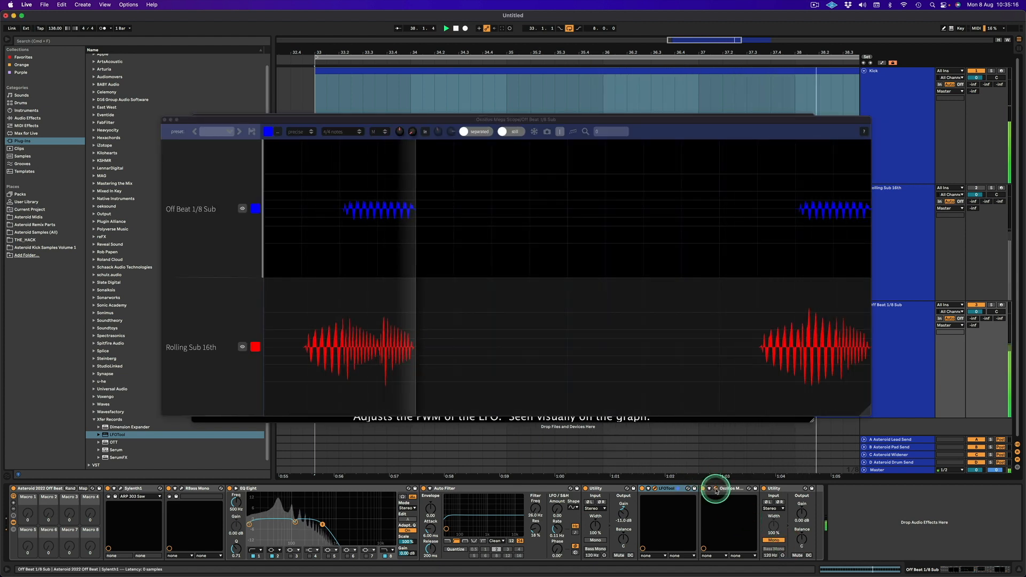
pyautogui.click(242, 347)
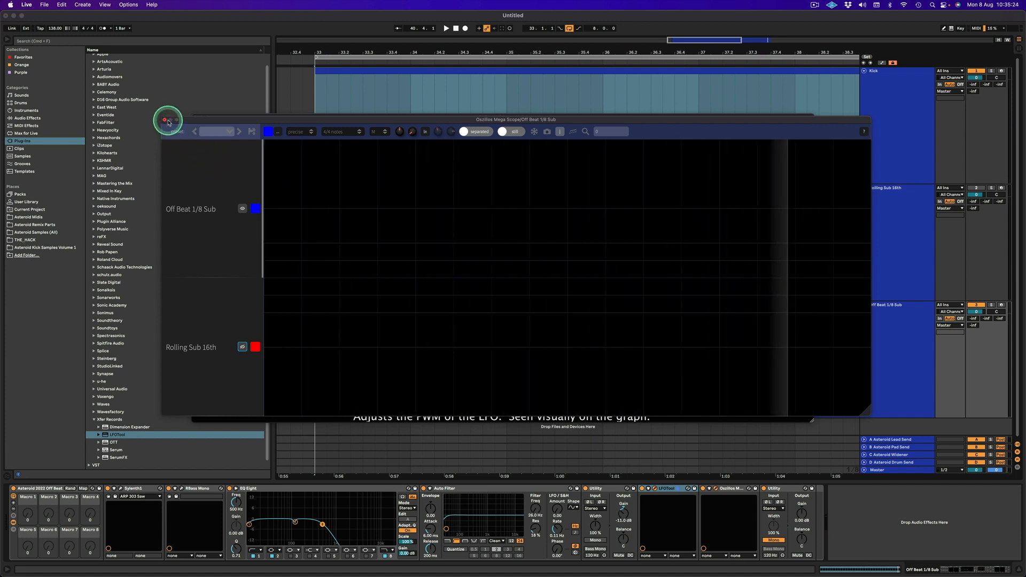
pyautogui.click(165, 121)
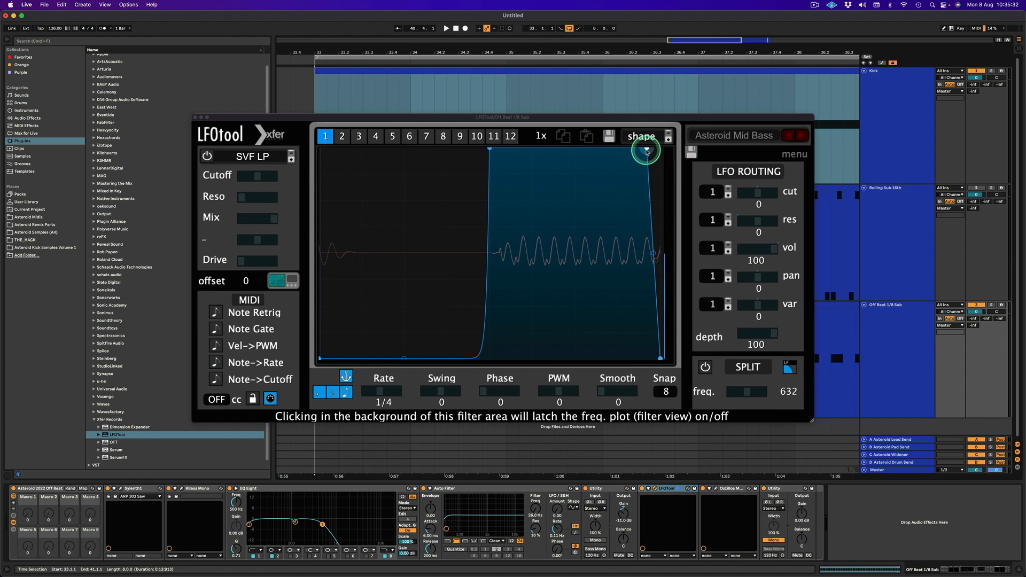
# - Move the start of the volume curve's final fall slightly earlier in the cycle while playing the loop
pyautogui.press('space')
pyautogui.moveTo(647, 151); pyautogui.dragTo(635, 144)
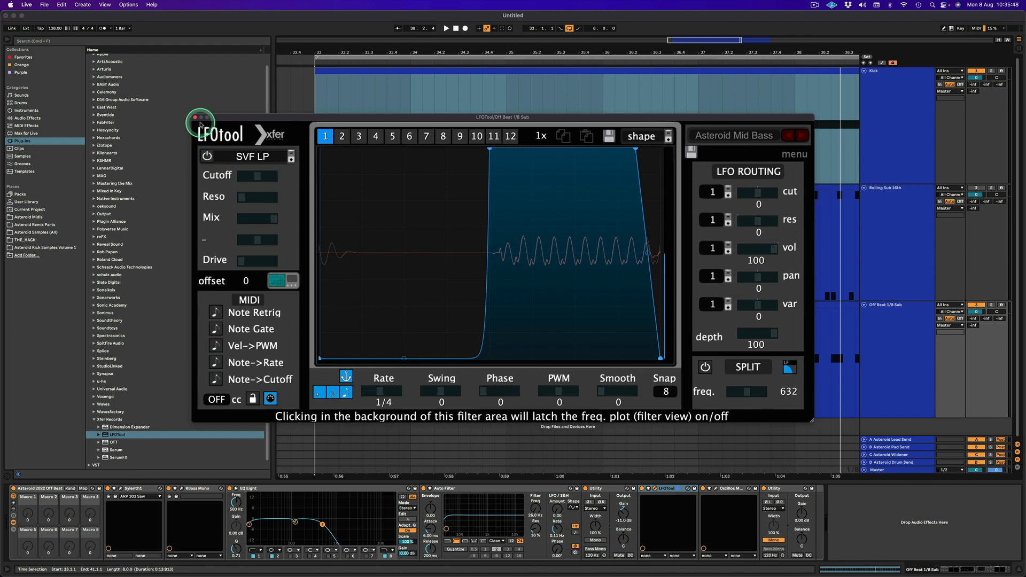
# - Close the LFOTool window and hide the browser to widen the arrangement
pyautogui.click(195, 117)
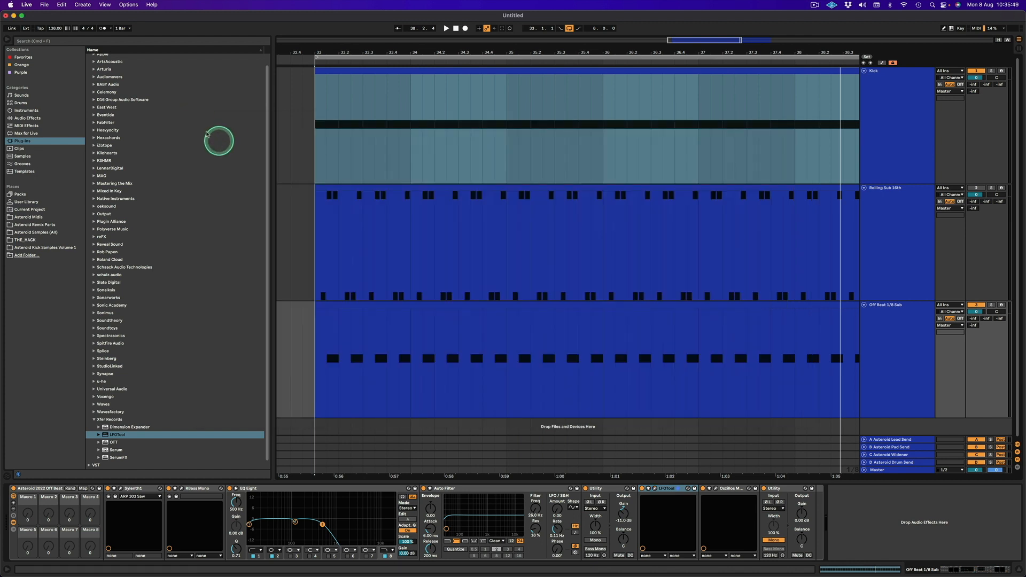
pyautogui.click(7, 43)
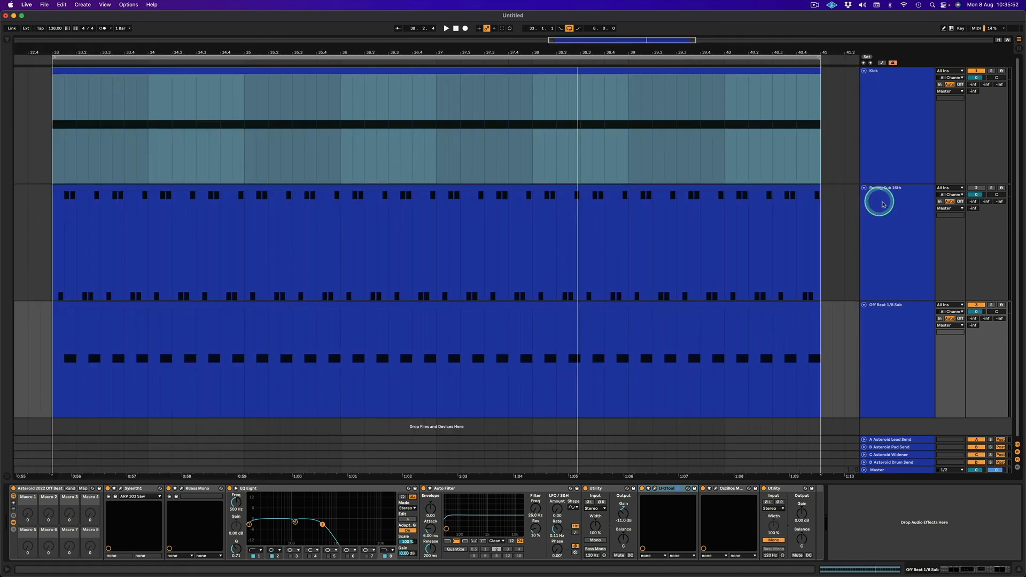
pyautogui.click(894, 370)
pyautogui.click(898, 252)
pyautogui.click(885, 150)
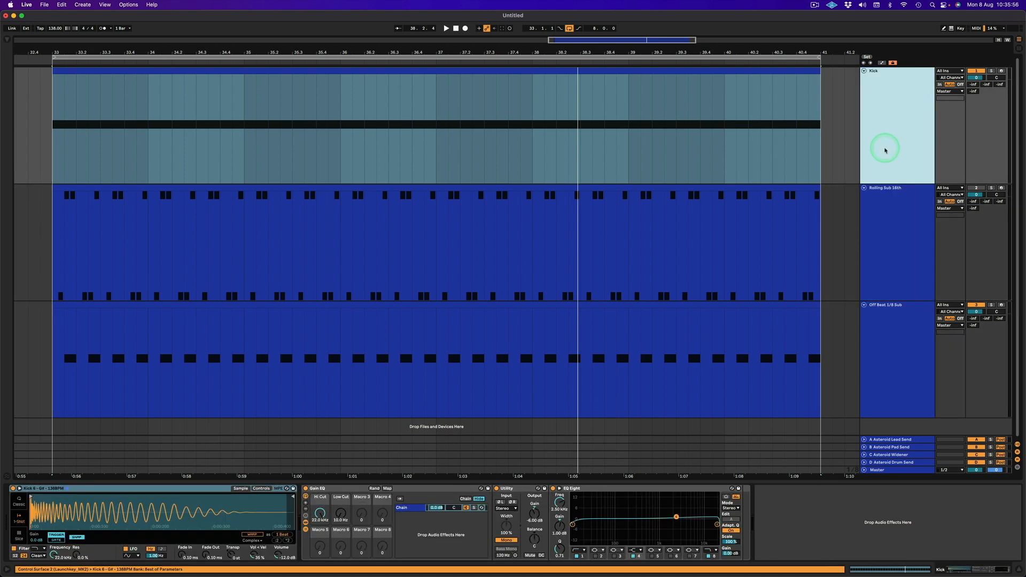
pyautogui.click(908, 278)
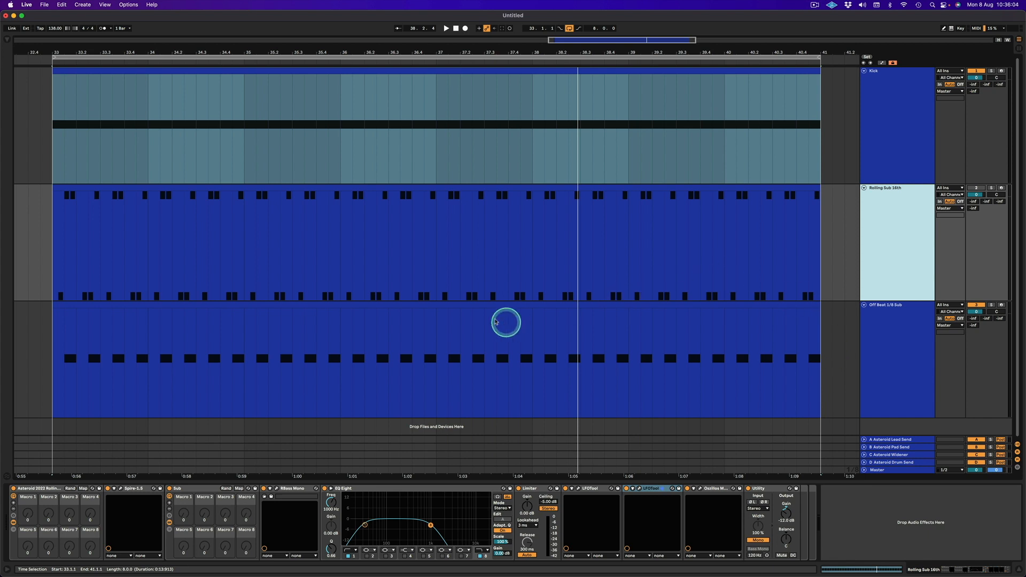
pyautogui.click(445, 305)
pyautogui.click(452, 217)
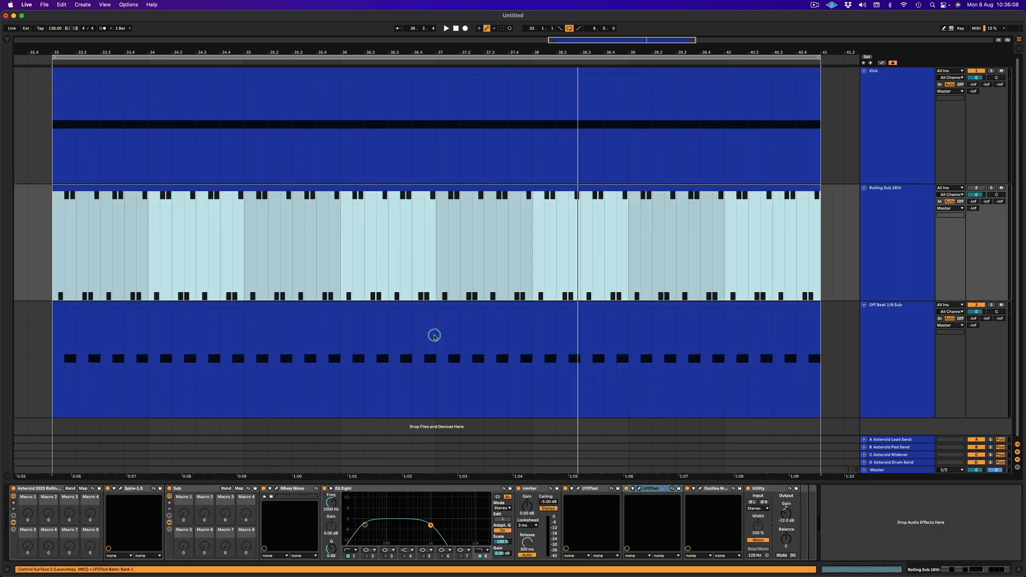
pyautogui.click(436, 308)
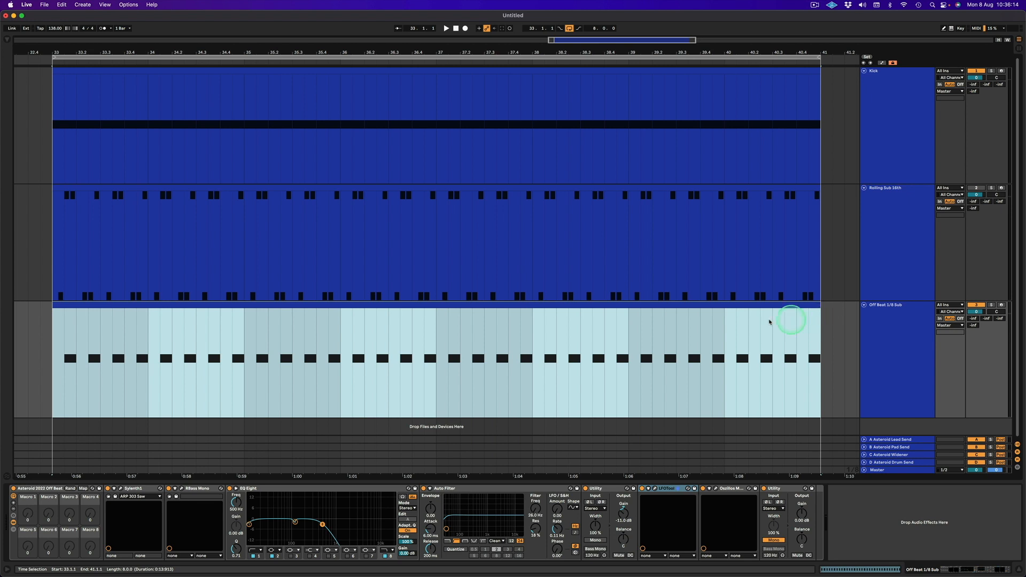
# - Open the Off Beat 1/8 Sub clip's notes and try transposing those in bars 3 and 4 down to F#2
pyautogui.doubleClick(624, 306)
pyautogui.click(455, 369)
pyautogui.moveTo(360, 383); pyautogui.dragTo(564, 427)
pyautogui.press('Down')
pyautogui.press('Down')
pyautogui.press('Down')
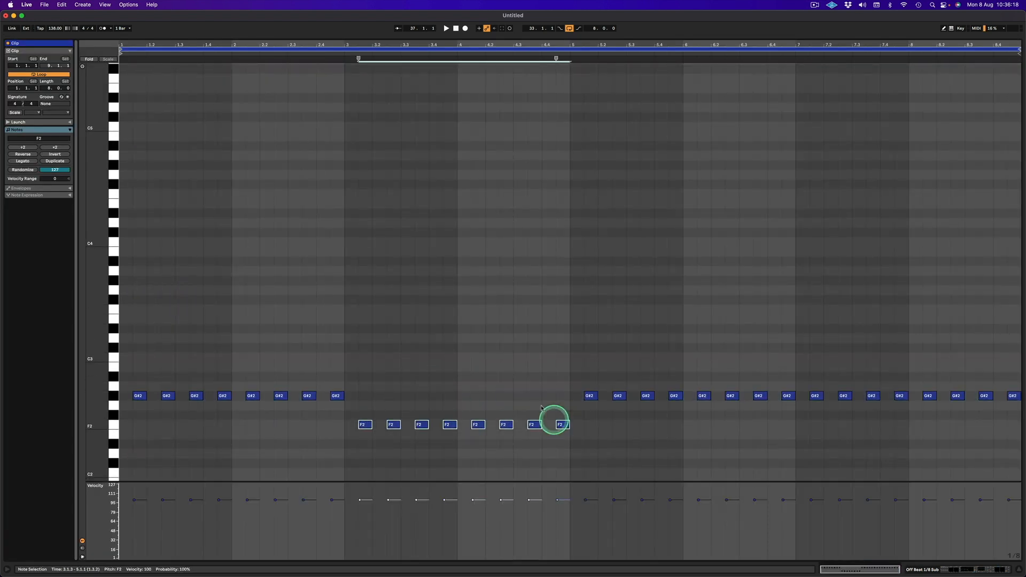
pyautogui.press('Up')
# - Try transposing the notes in bars 5 and 6 down to D#2, and select the notes in the last two bars
pyautogui.moveTo(583, 377); pyautogui.dragTo(793, 426)
pyautogui.press('Down')
pyautogui.press('Down')
pyautogui.press('Down')
pyautogui.press('Down')
pyautogui.press('Down')
pyautogui.moveTo(750, 388); pyautogui.dragTo(1021, 415)
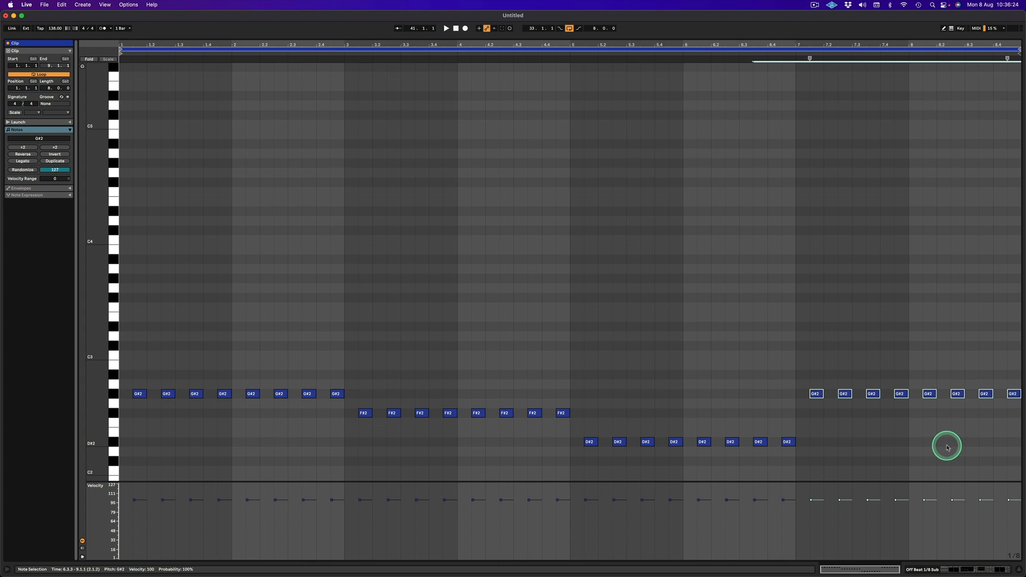
# - Undo all the pitch changes in the Off Beat 1/8 Sub clip and leave its note editor
pyautogui.press('super+z')
pyautogui.press('super+z')
pyautogui.press('super+z')
pyautogui.press('super+z')
pyautogui.press('super+z')
pyautogui.press('super+z')
pyautogui.press('super+z')
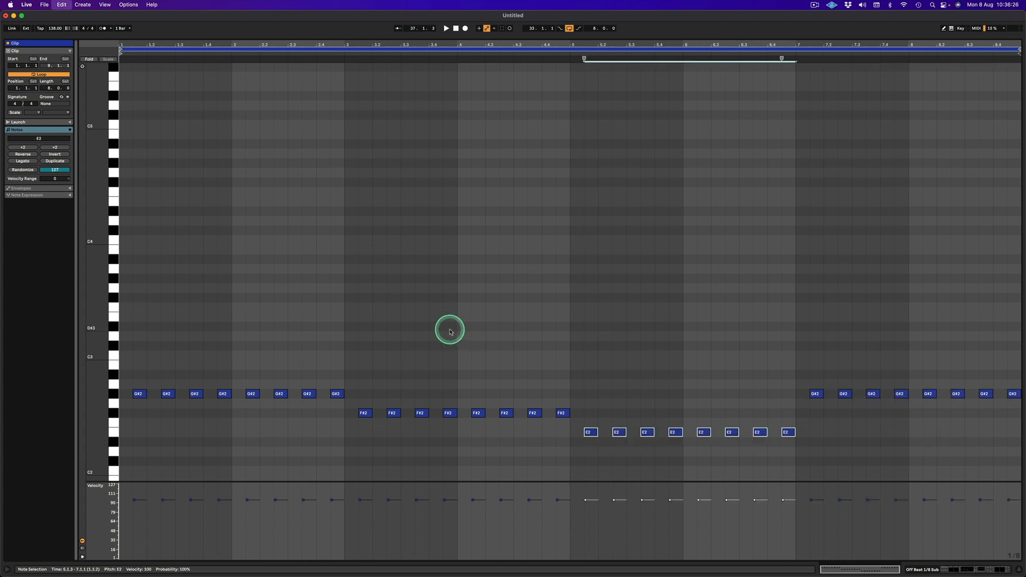
pyautogui.press('super+z')
pyautogui.press('super+z')
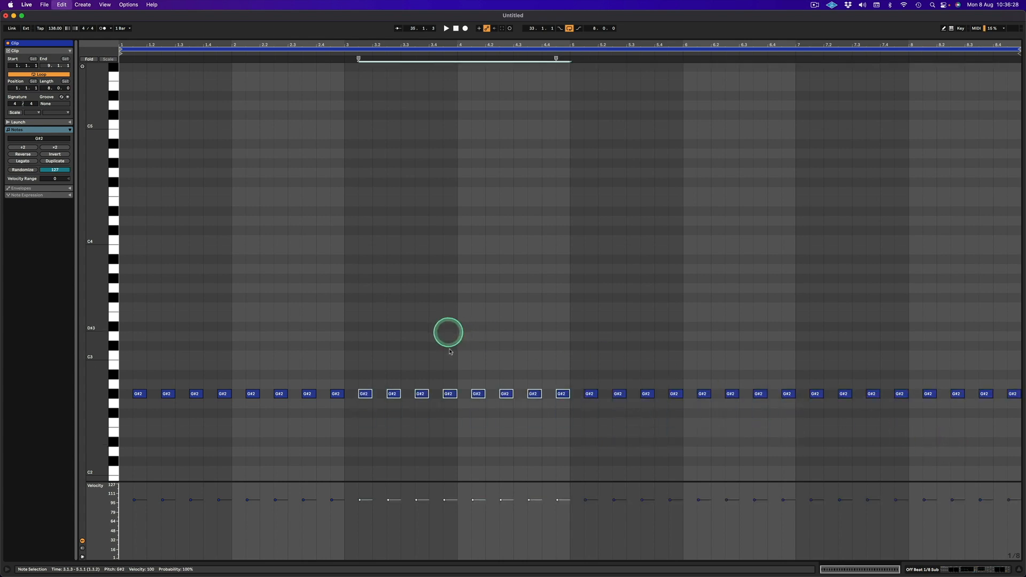
pyautogui.click(911, 566)
# - Duplicate the Kick, Rolling Sub 16th and Off Beat 1/8 Sub tracks
pyautogui.click(885, 156)
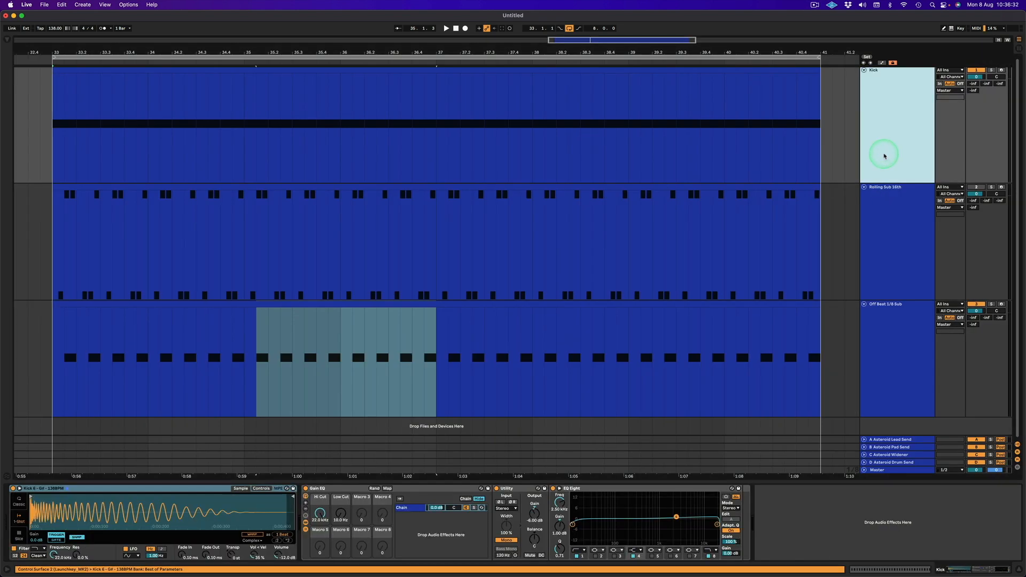
pyautogui.press('super+d')
pyautogui.click(889, 208)
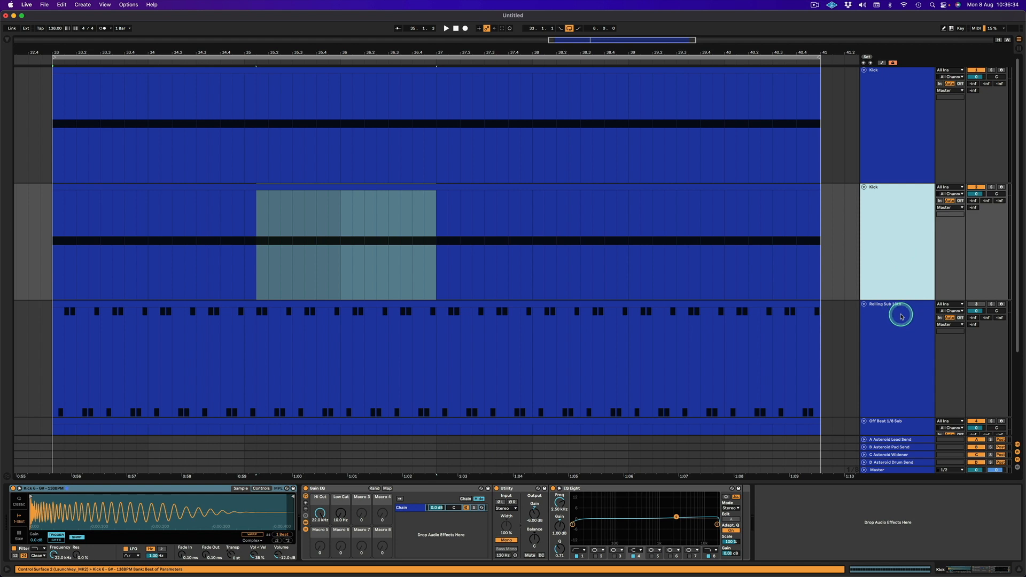
pyautogui.click(901, 316)
pyautogui.press('super+d')
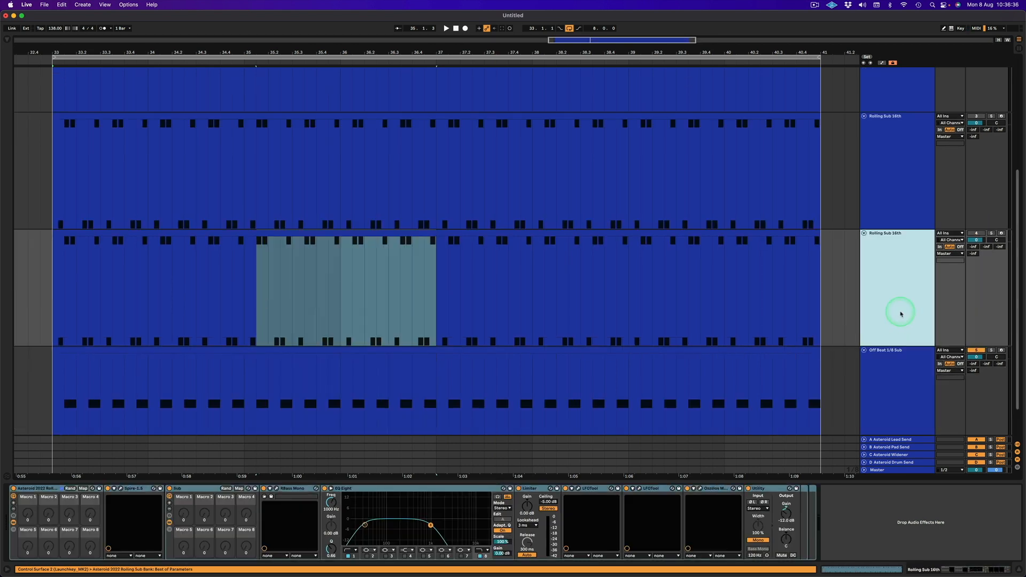
pyautogui.click(898, 326)
# - Rename the duplicated Kick track as Kick Audio
pyautogui.scroll(10, 901, 324)
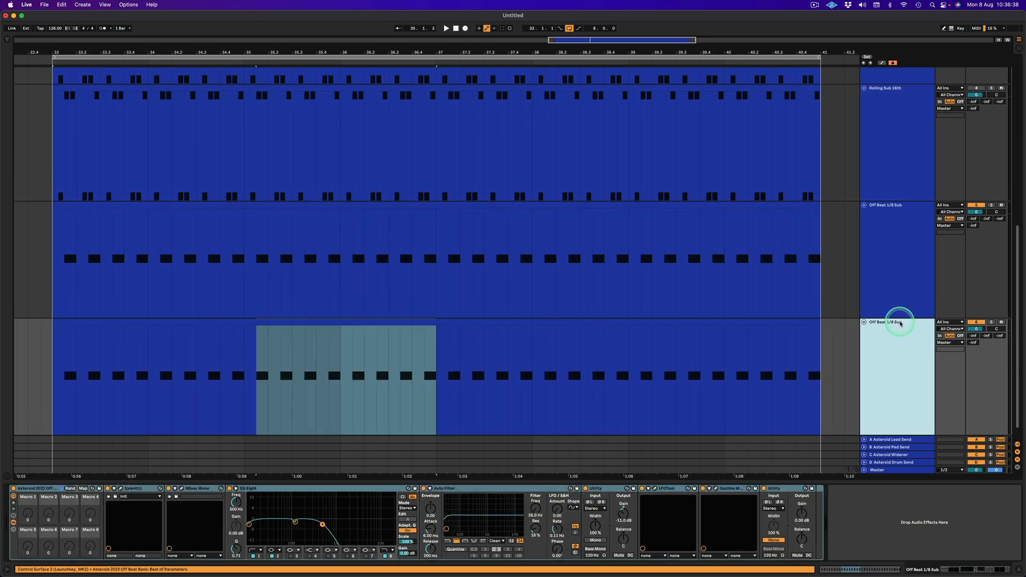
pyautogui.click(895, 220)
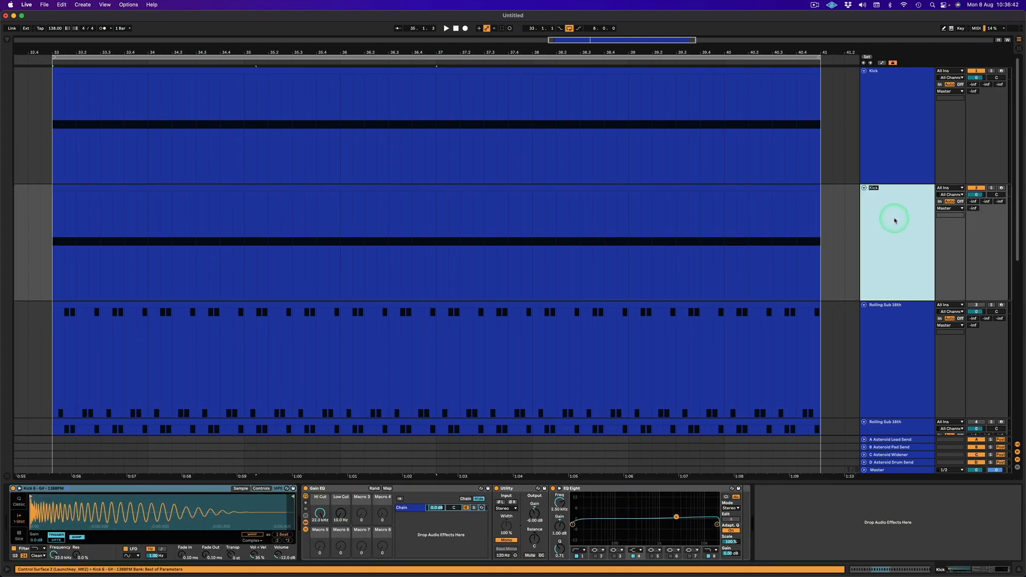
pyautogui.write('Audio')
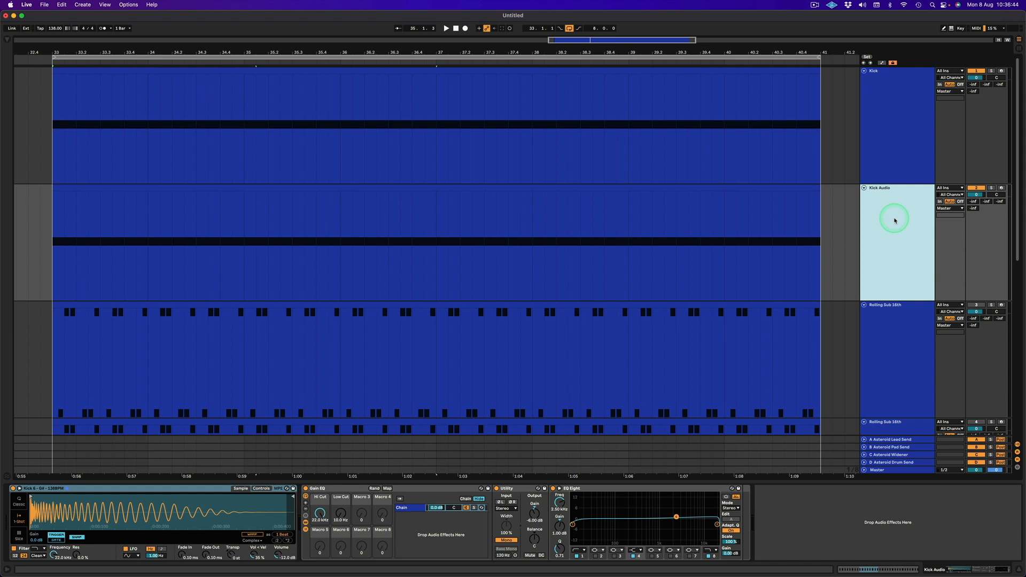
# - Freeze and flatten the Kick Audio track, and deactivate and fold the original Kick track
pyautogui.rightClick(895, 220)
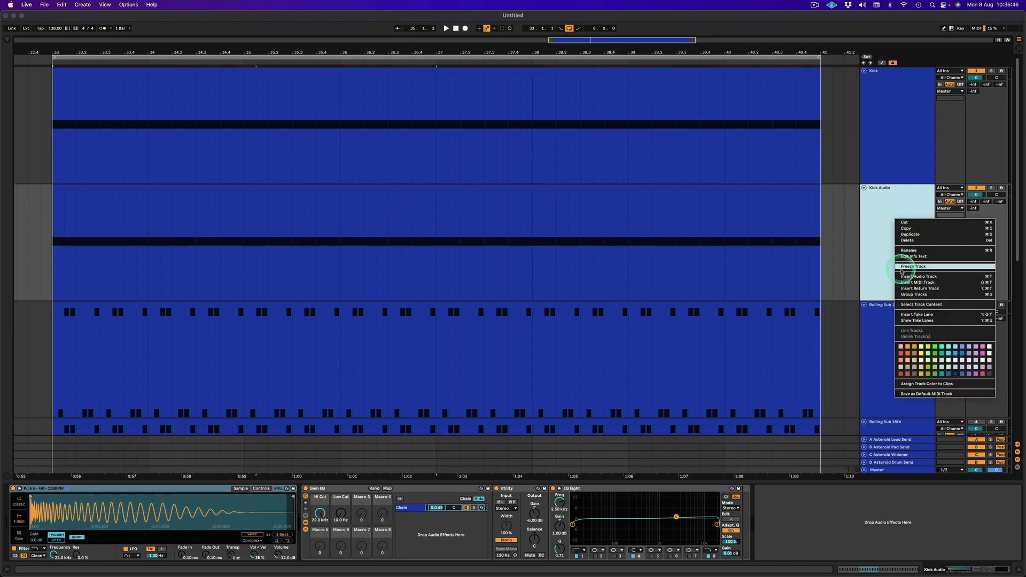
pyautogui.click(620, 279)
pyautogui.rightClick(900, 221)
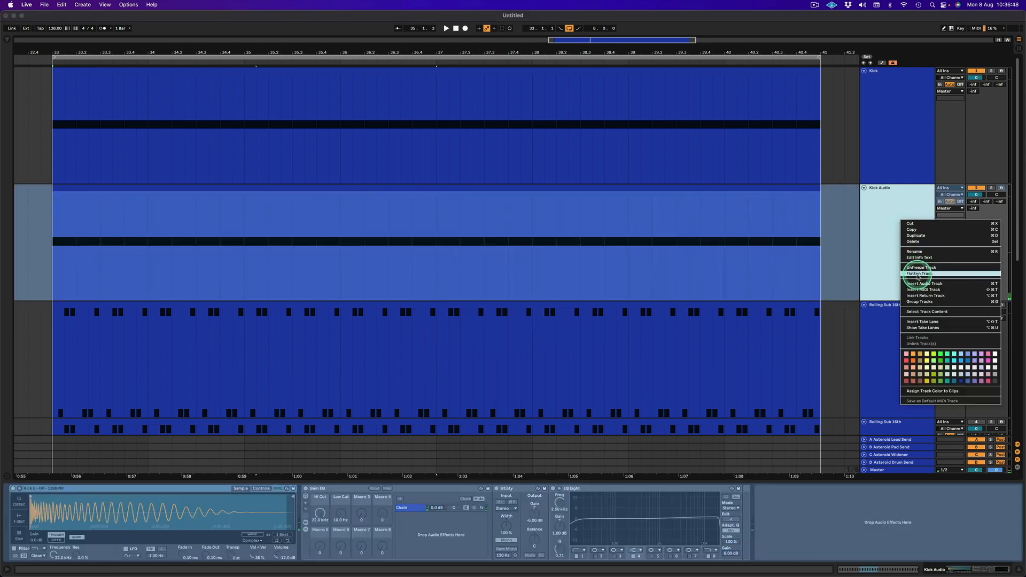
pyautogui.click(919, 273)
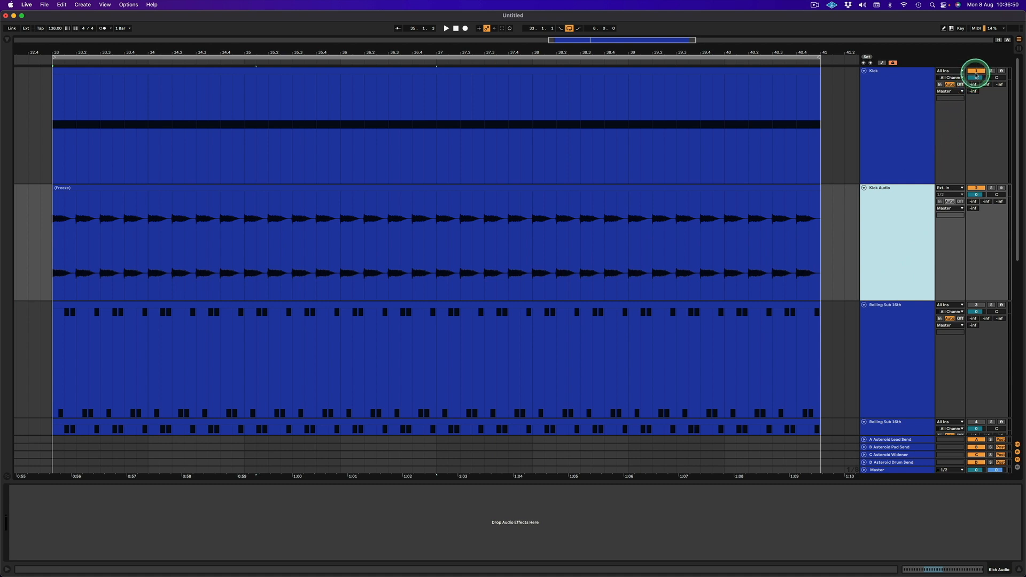
pyautogui.click(864, 70)
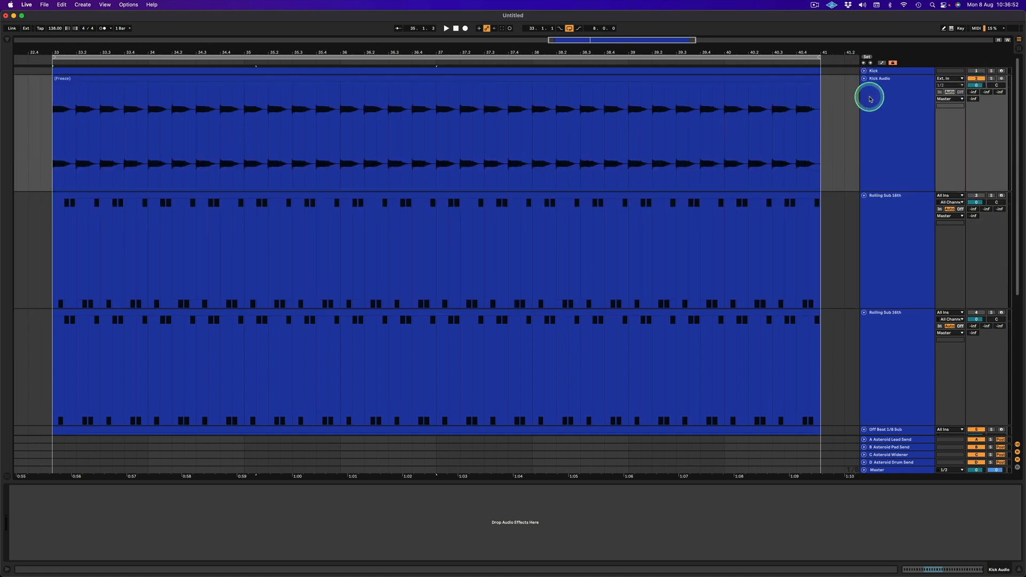
# - Rename the duplicated Rolling Sub 16th track as Rolling Sub 16th Audio
pyautogui.click(887, 215)
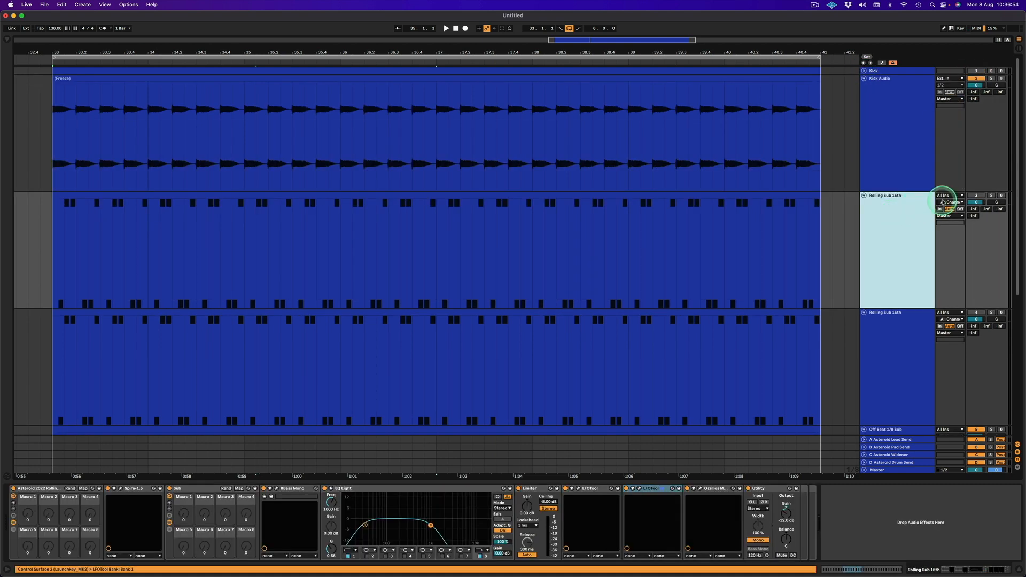
pyautogui.click(886, 329)
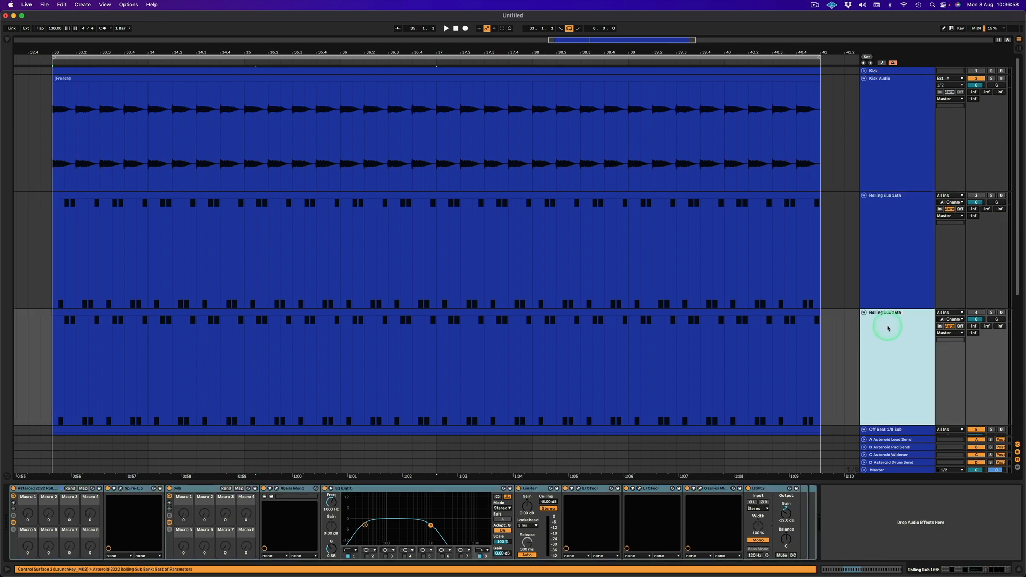
pyautogui.write('Audio')
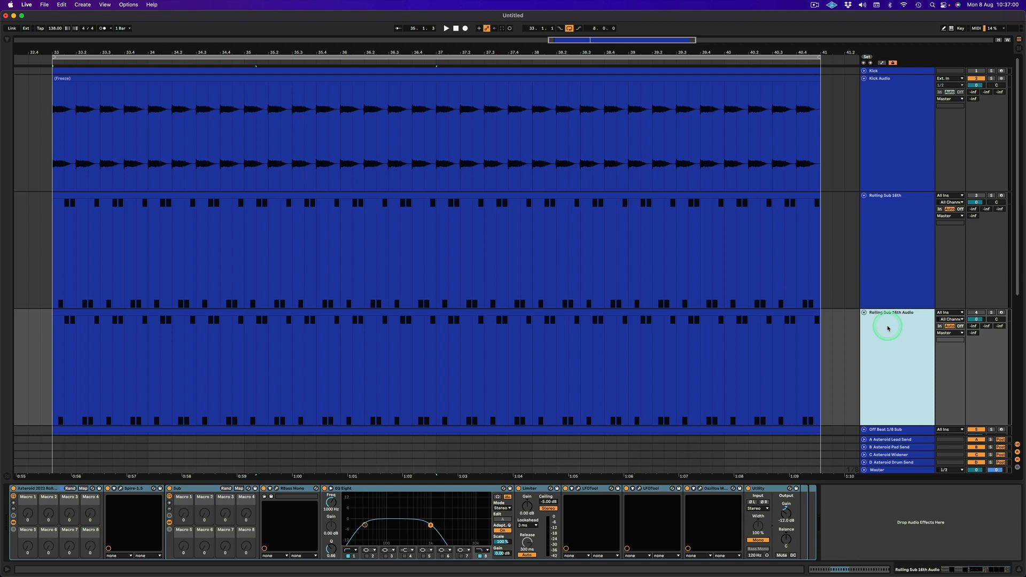
# - Activate the Rolling Sub 16th Audio track while freezing and flattening it, and fold the original Rolling Sub 16th track
pyautogui.rightClick(889, 328)
pyautogui.click(905, 373)
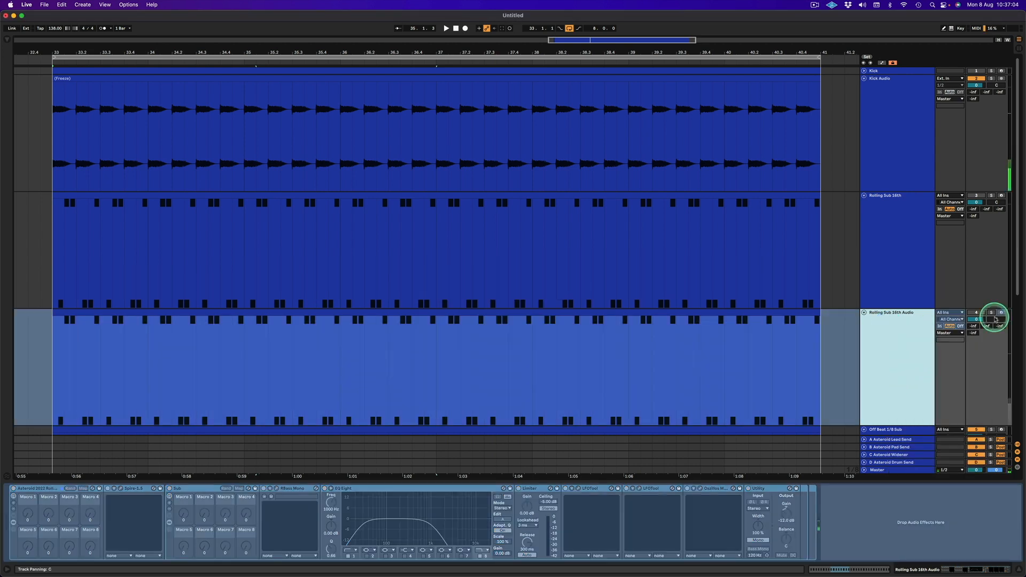
pyautogui.click(977, 314)
pyautogui.click(901, 318)
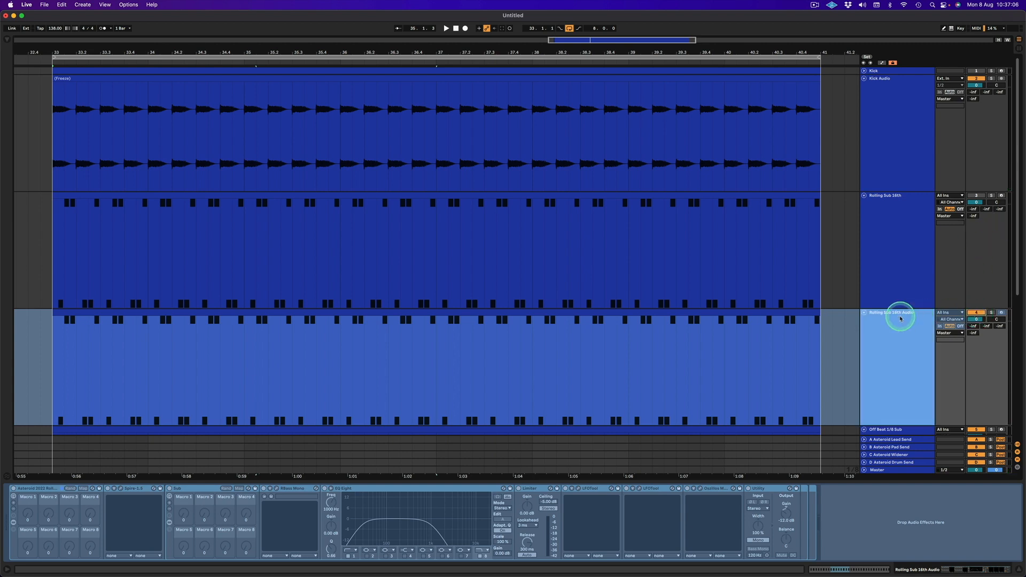
pyautogui.rightClick(899, 321)
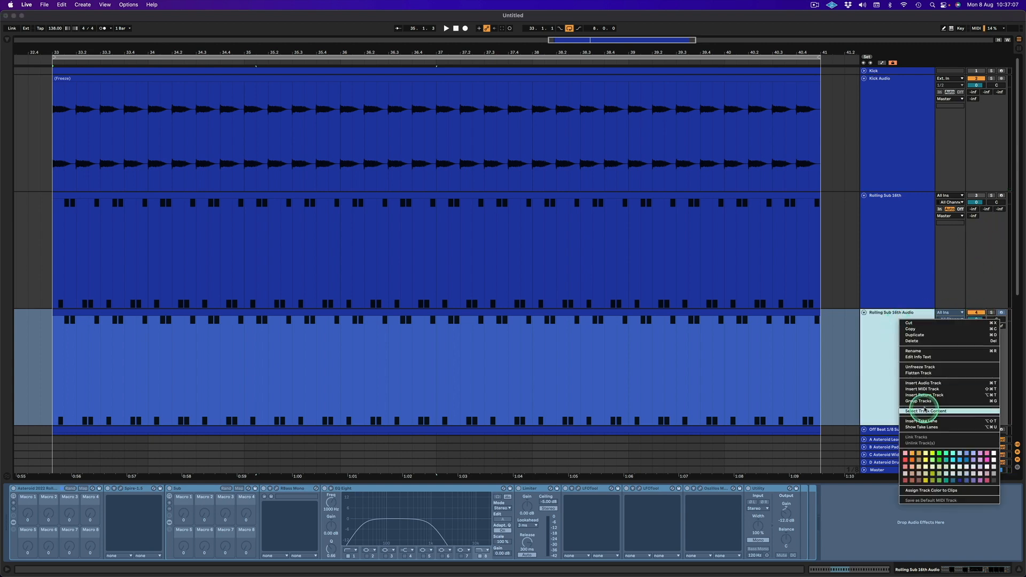
pyautogui.click(921, 376)
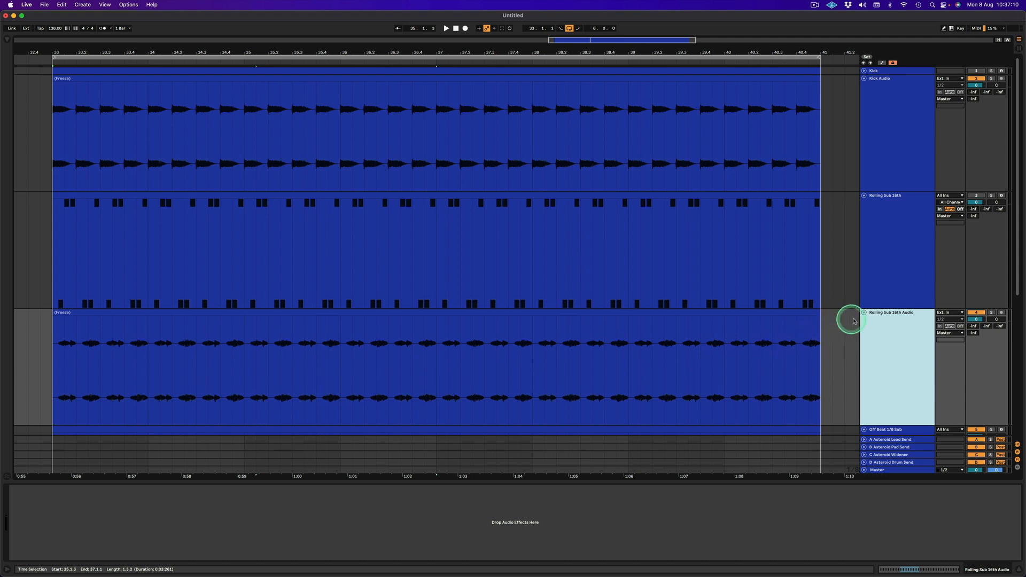
pyautogui.click(864, 195)
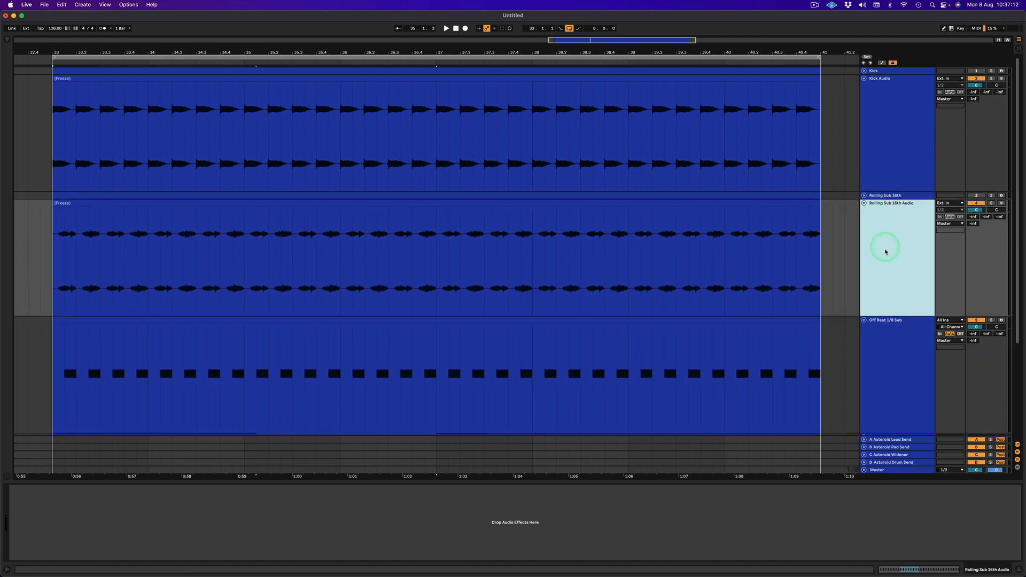
# - Rename the duplicated Off Beat 1/8 Sub track as Off Beat 1/8 Sub Audio, and deactivate and fold the original
pyautogui.click(882, 342)
pyautogui.press('super+d')
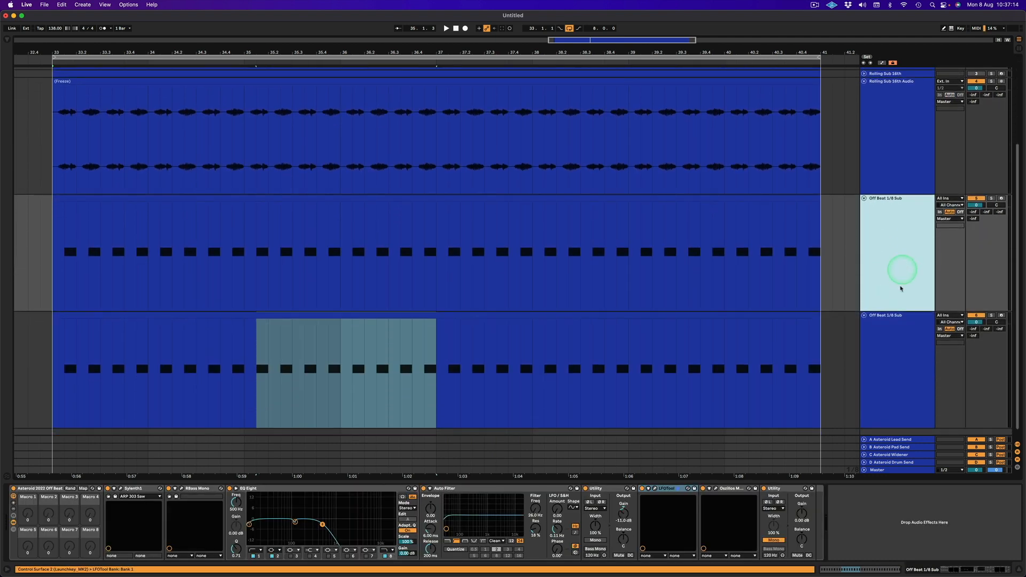
pyautogui.click(892, 351)
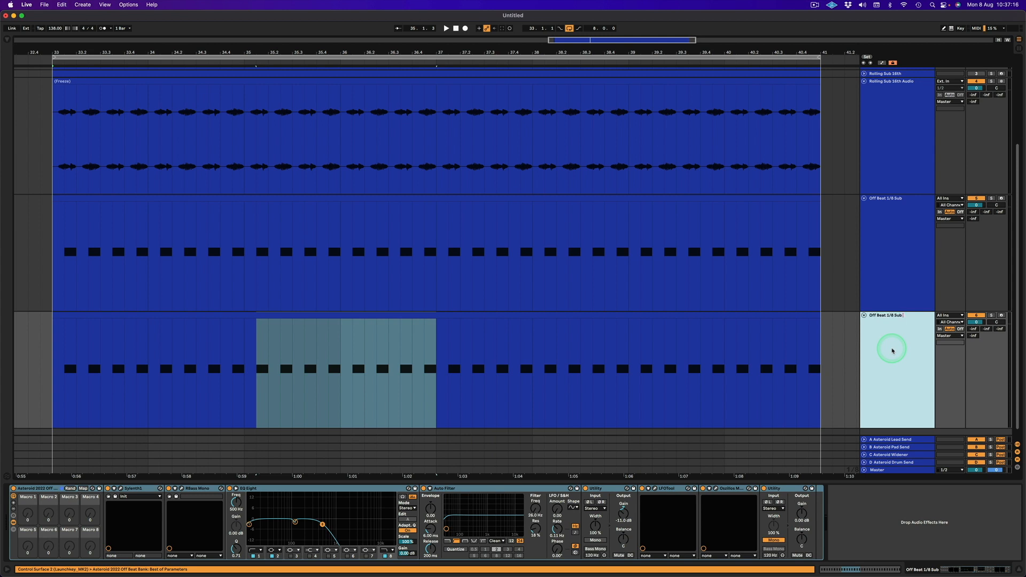
pyautogui.press('Return')
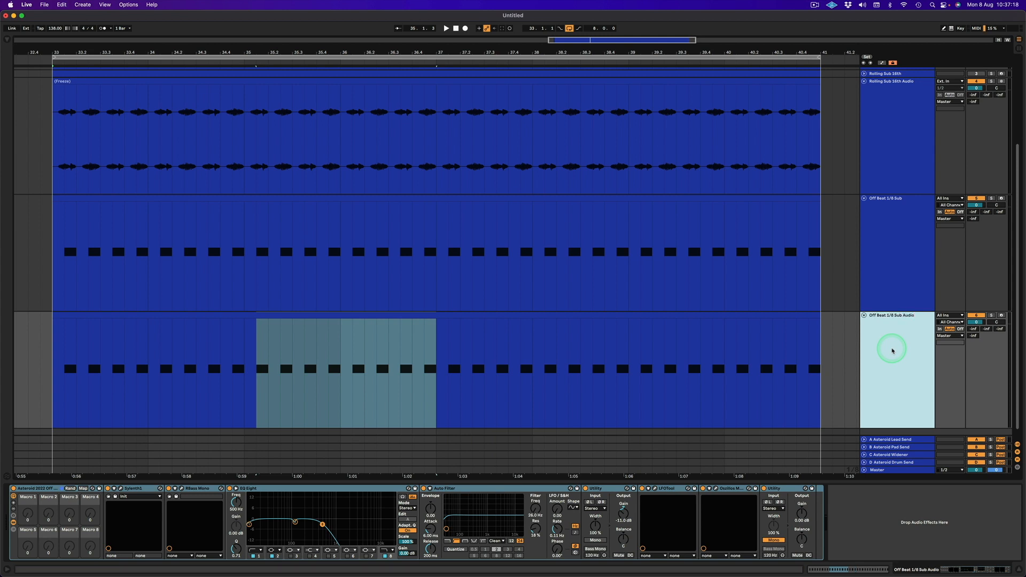
pyautogui.click(978, 198)
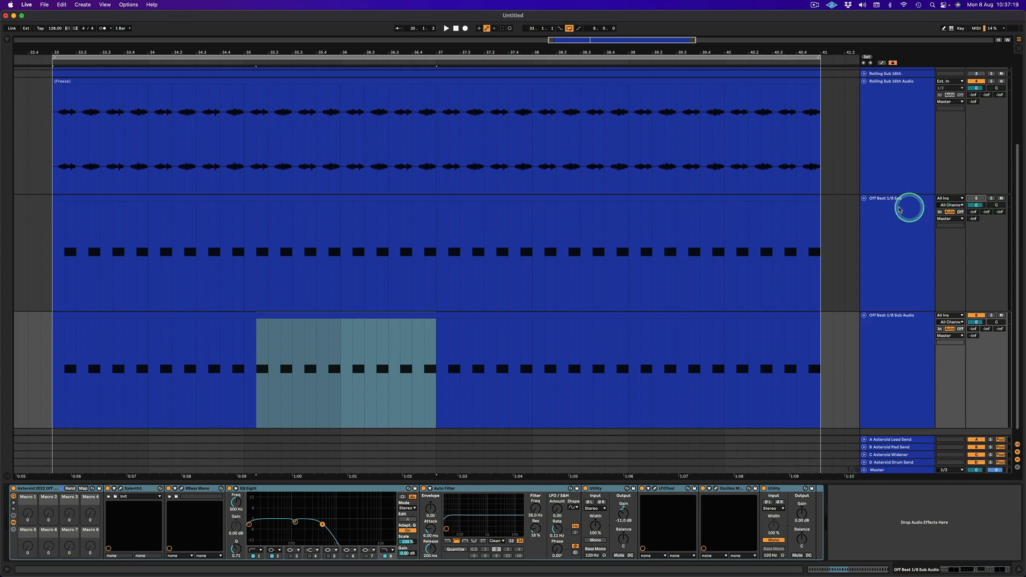
pyautogui.click(865, 199)
# - Freeze and flatten the Off Beat 1/8 Sub Audio track, and remove the leftover tail clip starting at bar 41
pyautogui.rightClick(903, 223)
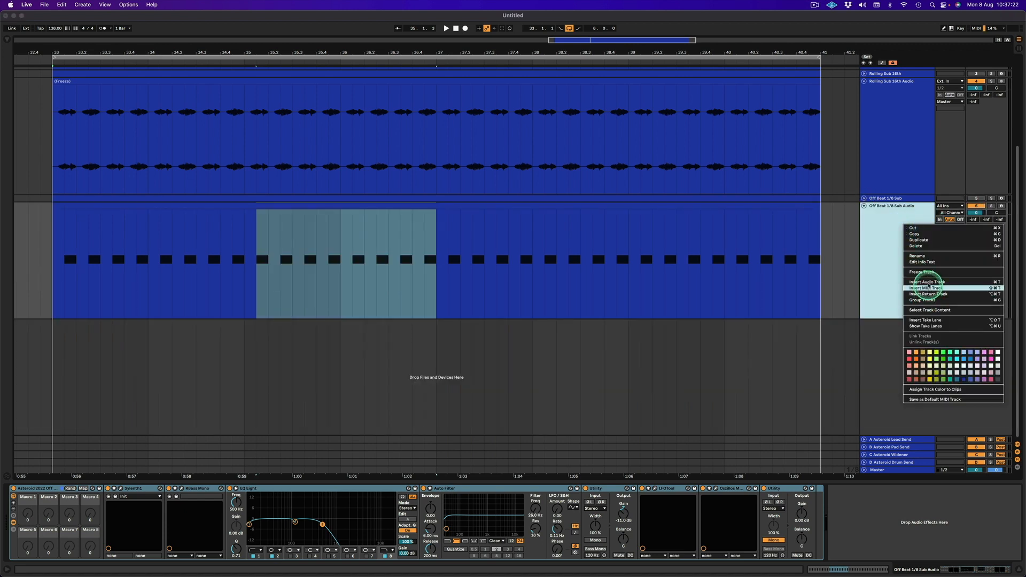
pyautogui.click(922, 272)
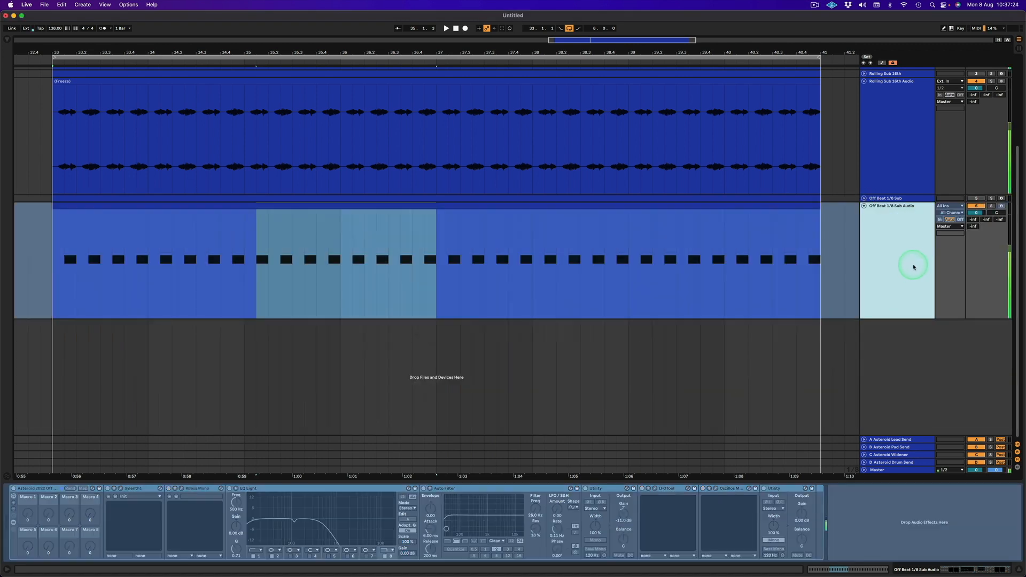
pyautogui.rightClick(912, 266)
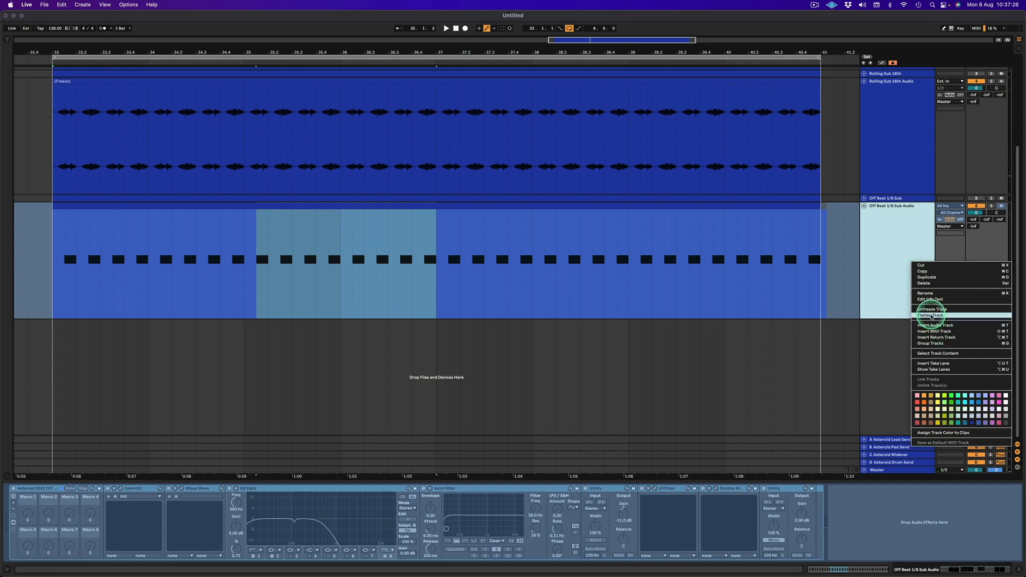
pyautogui.click(931, 315)
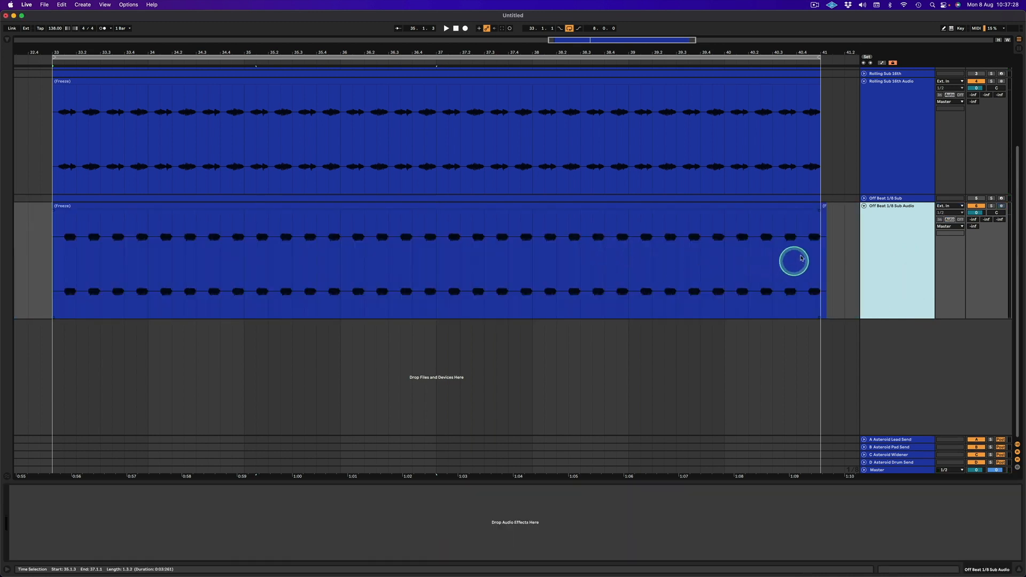
pyautogui.click(824, 206)
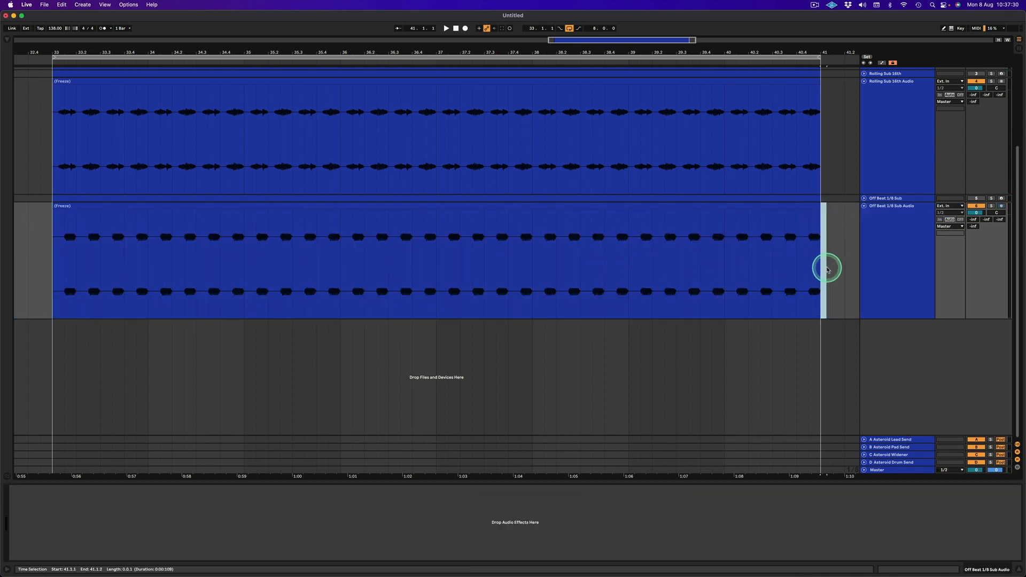
# - Zoom in on the start of bar 33 and enlarge the Kick Audio, Rolling Sub 16th Audio and Off Beat 1/8 Sub Audio tracks
pyautogui.scroll(5, 827, 267)
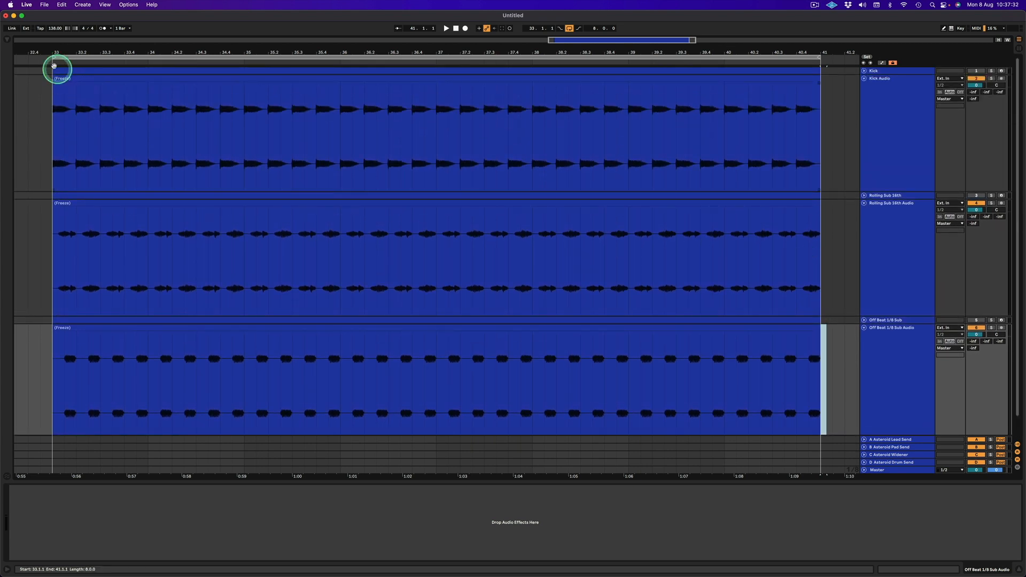
pyautogui.moveTo(50, 52); pyautogui.dragTo(151, 69)
pyautogui.click(906, 139)
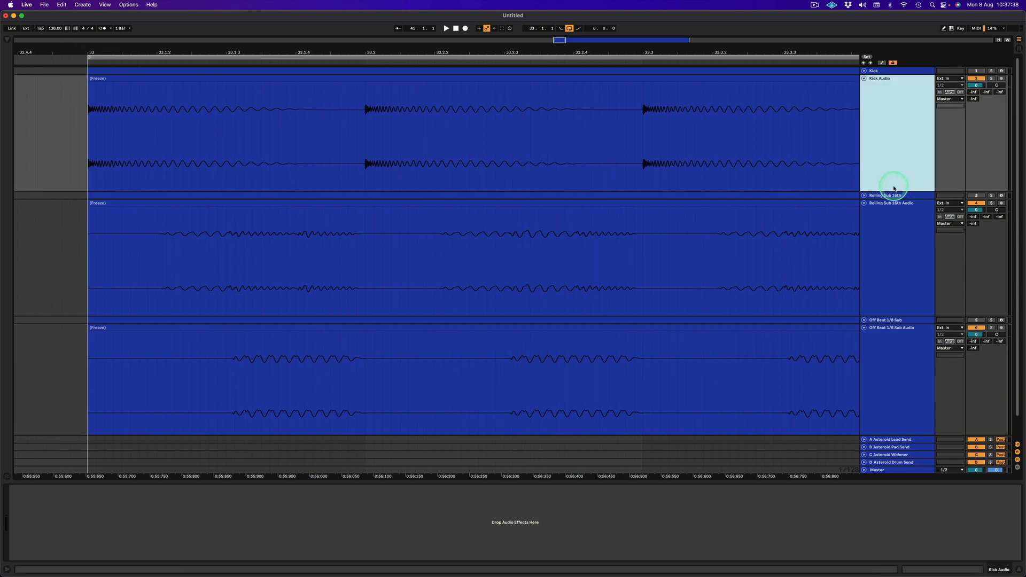
pyautogui.moveTo(895, 191); pyautogui.dragTo(896, 252)
pyautogui.scroll(-5, 760, 259)
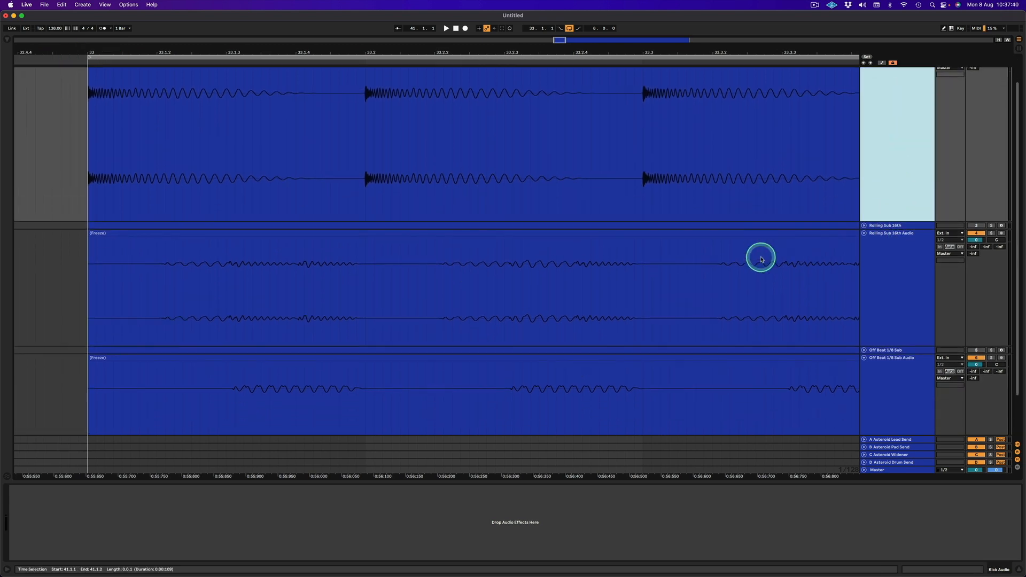
pyautogui.moveTo(901, 293); pyautogui.dragTo(899, 355)
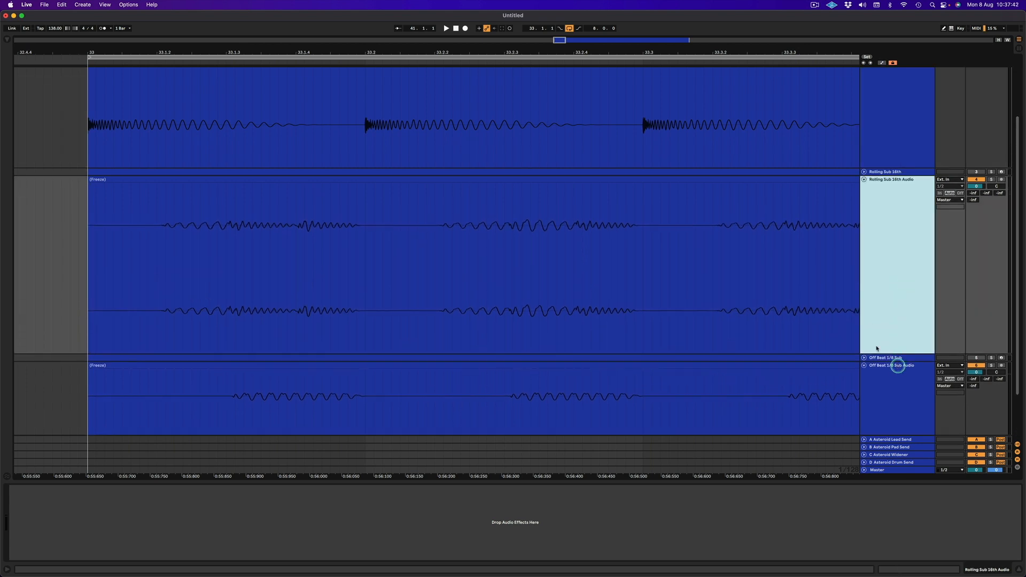
pyautogui.scroll(-2, 856, 296)
pyautogui.scroll(-2, 855, 297)
pyautogui.click(898, 417)
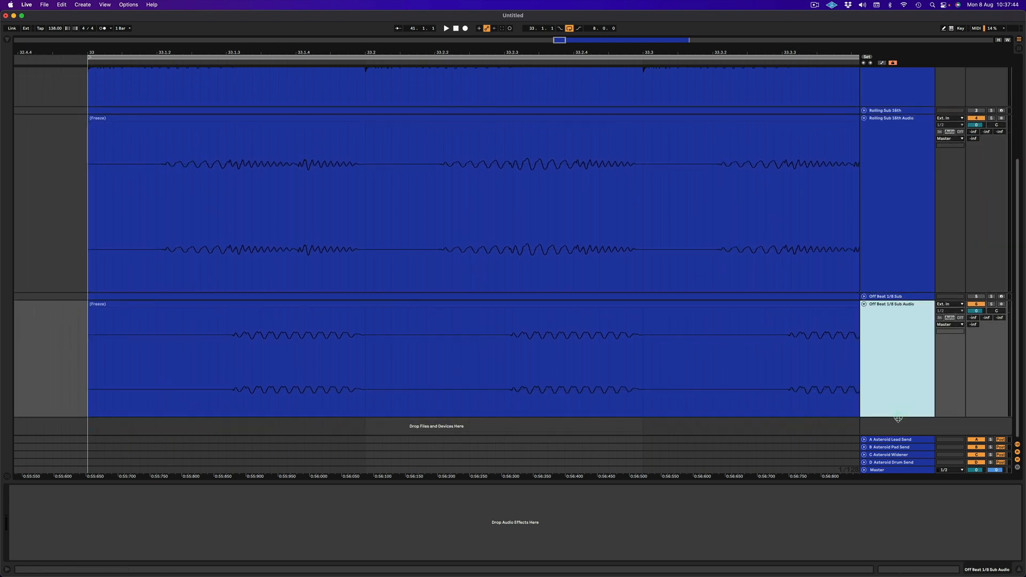
pyautogui.moveTo(900, 417); pyautogui.dragTo(900, 435)
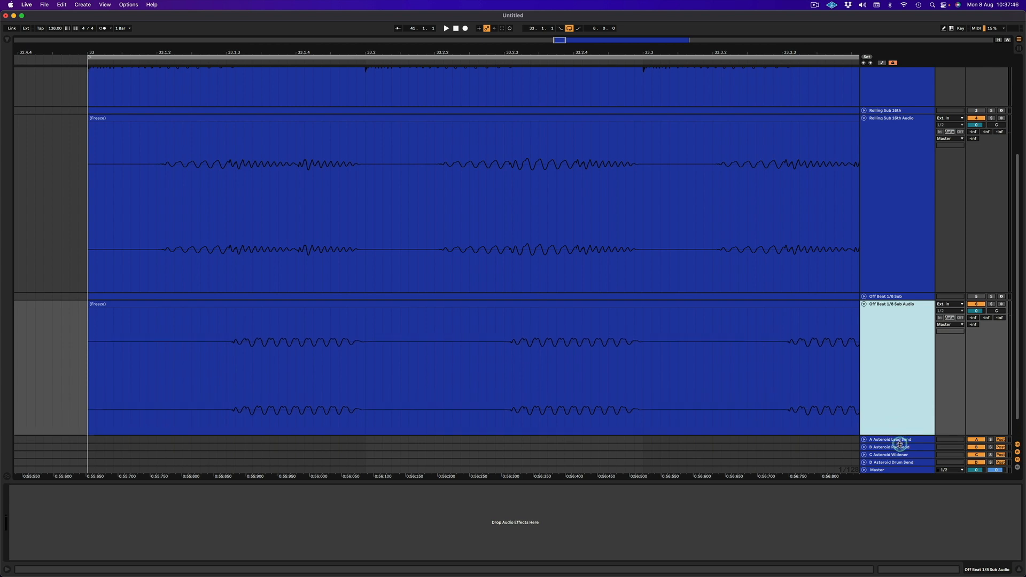
# - Highlight the off-beat and rolling bass notes before 33.2 to compare their timing with the kick waveform
pyautogui.click(240, 364)
pyautogui.click(225, 359)
pyautogui.moveTo(225, 355); pyautogui.dragTo(366, 352)
pyautogui.moveTo(365, 224); pyautogui.dragTo(169, 133)
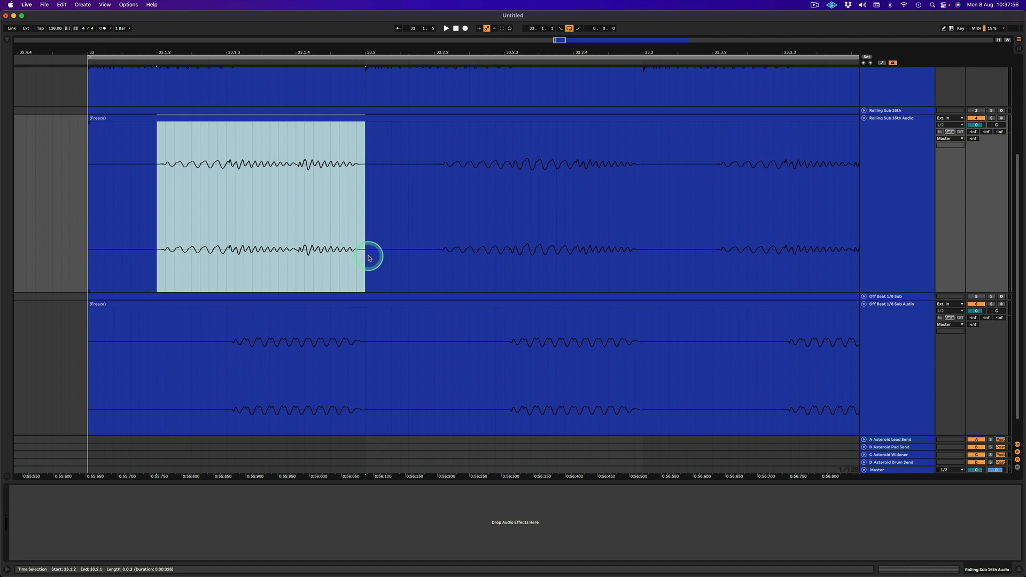
pyautogui.scroll(6, 369, 258)
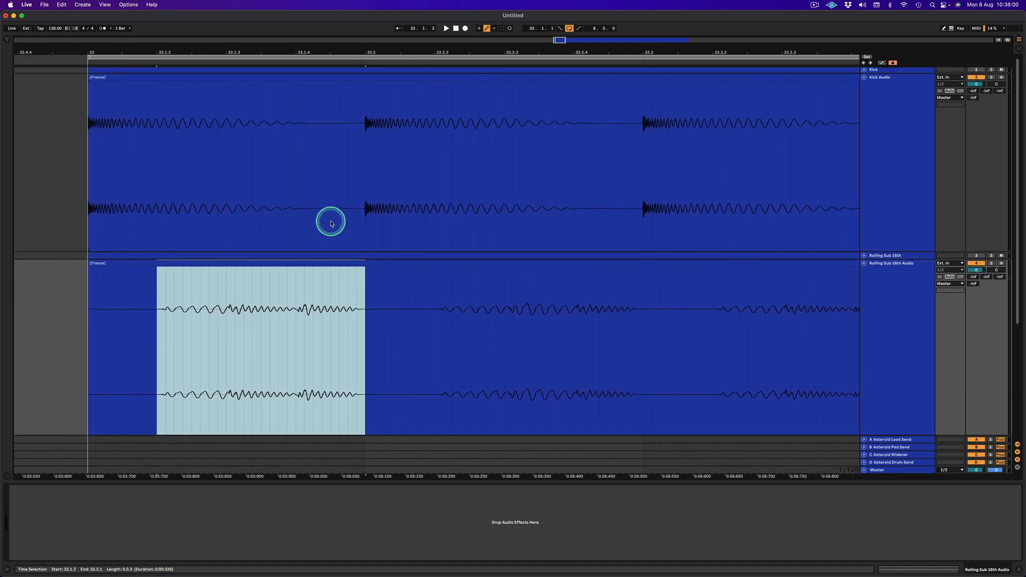
# - Set the arrangement to a fixed grid of 1/16
pyautogui.click(365, 150)
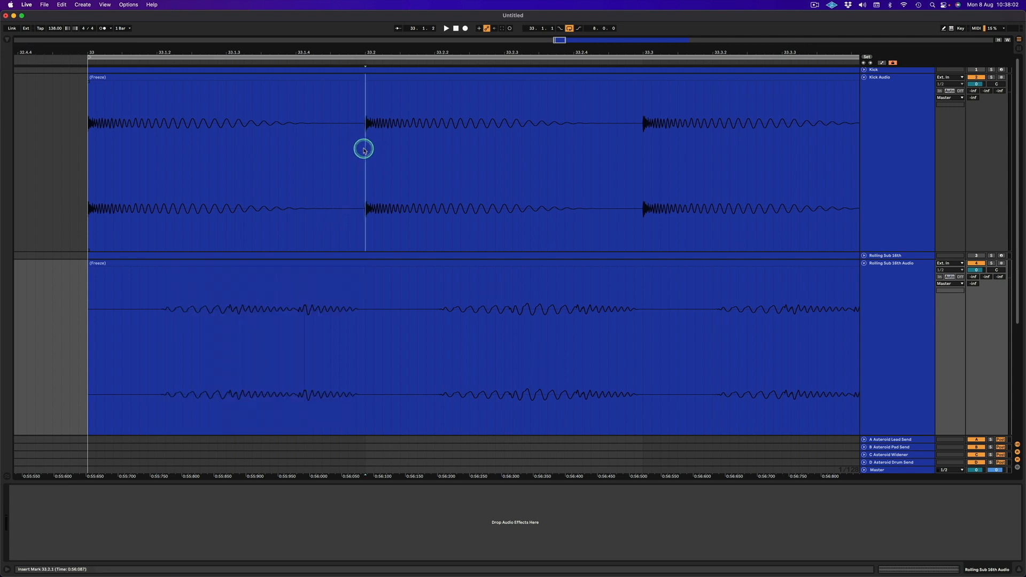
pyautogui.rightClick(365, 151)
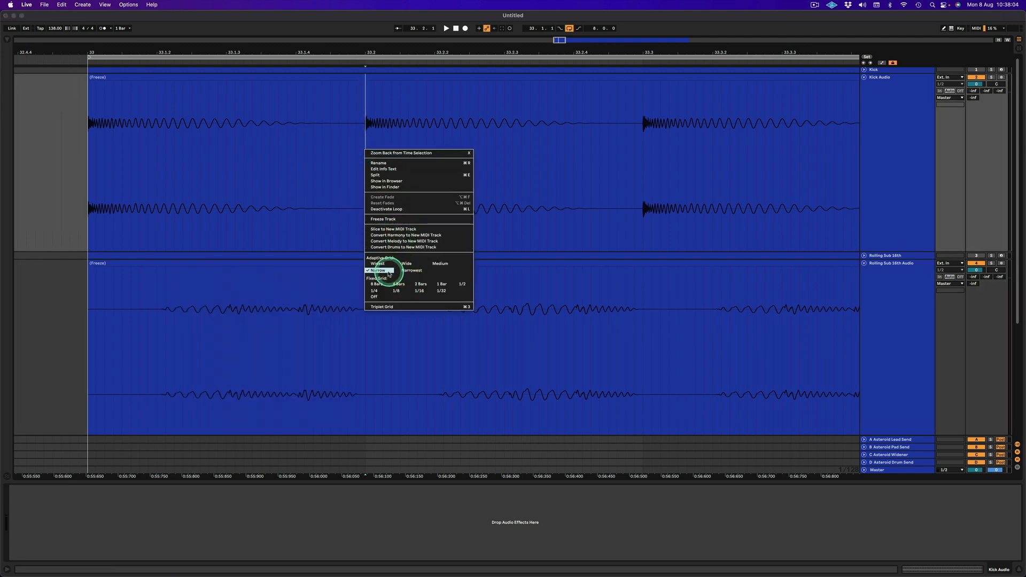
pyautogui.click(419, 291)
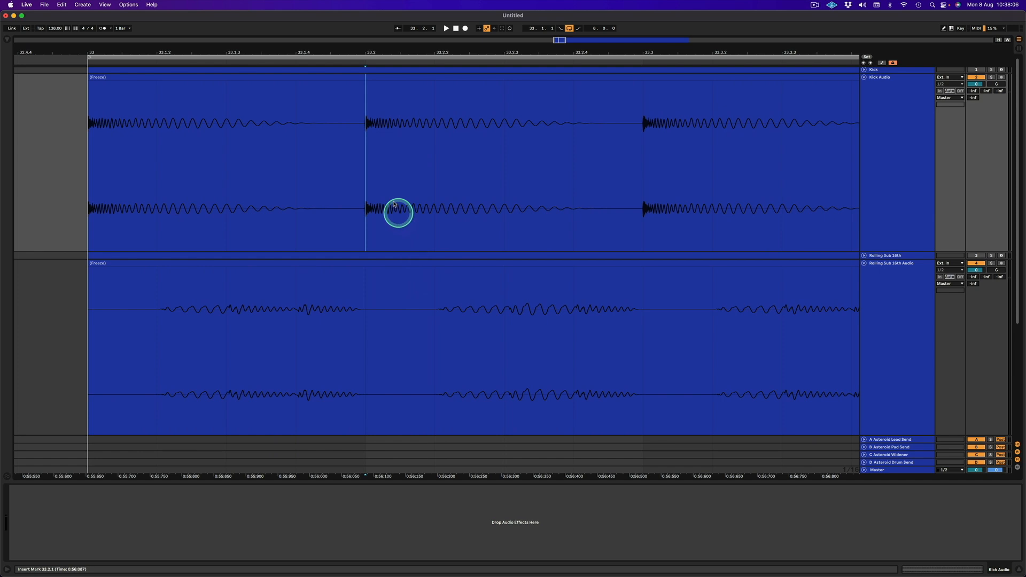
# - Loop the first beat of the Kick Audio clip, from 33.1.1 to 33.2.1
pyautogui.moveTo(268, 125); pyautogui.dragTo(85, 87)
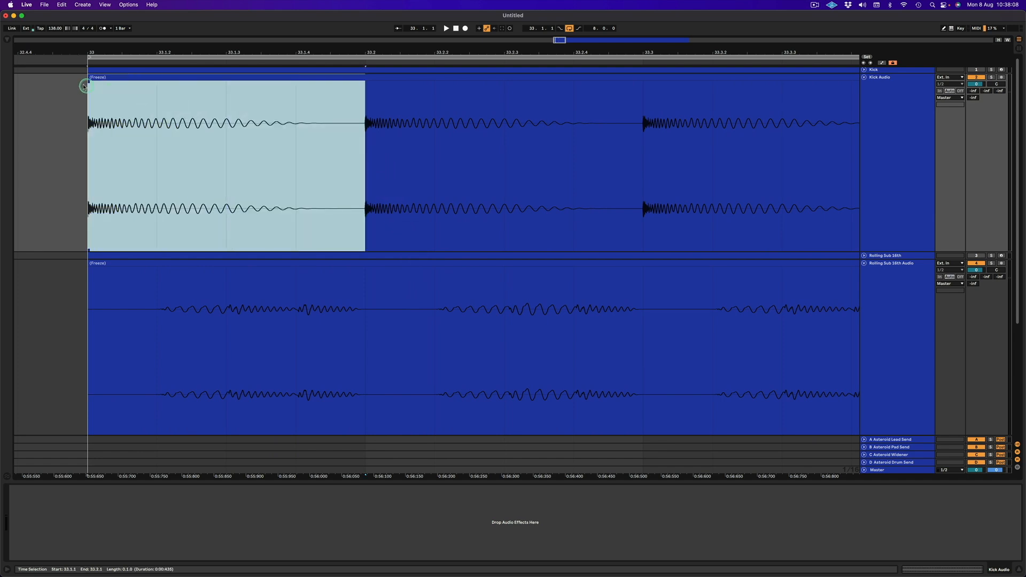
pyautogui.press('super+l')
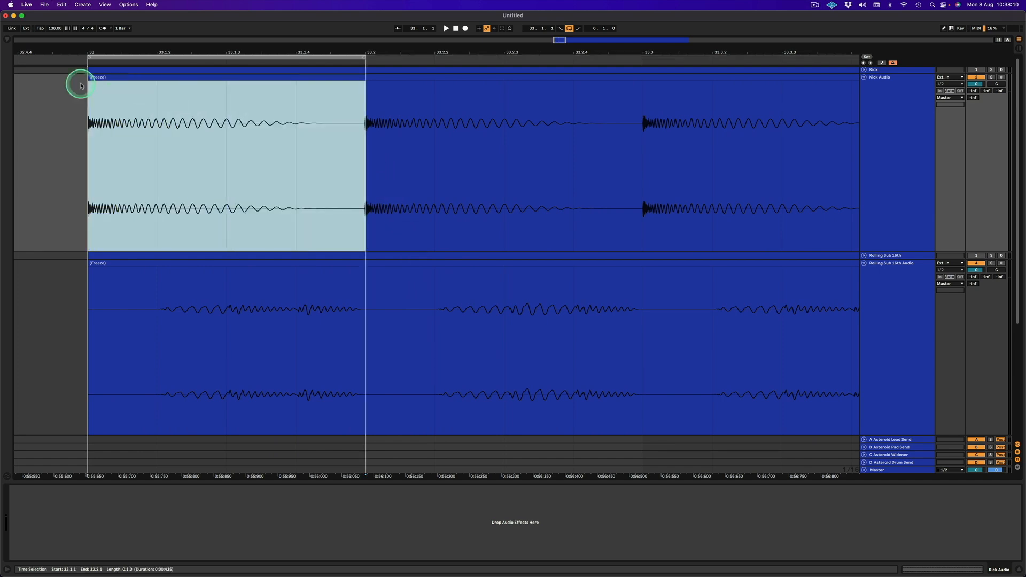
pyautogui.moveTo(81, 52); pyautogui.dragTo(82, 58)
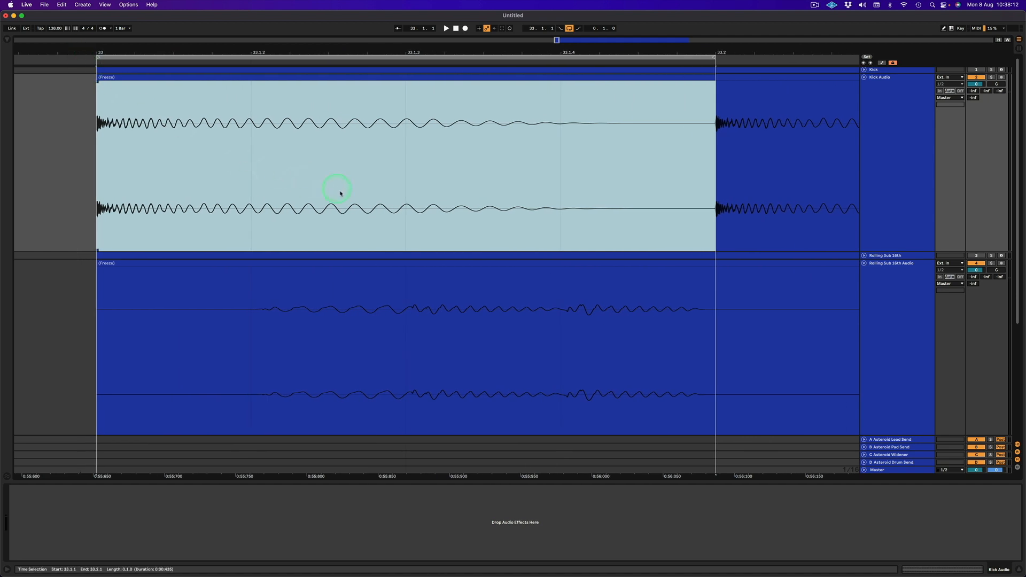
# - Highlight the kick's tail from 33.1.2 to 33.2.1 and examine where it overlaps the two bass waveforms
pyautogui.moveTo(250, 144); pyautogui.dragTo(657, 180)
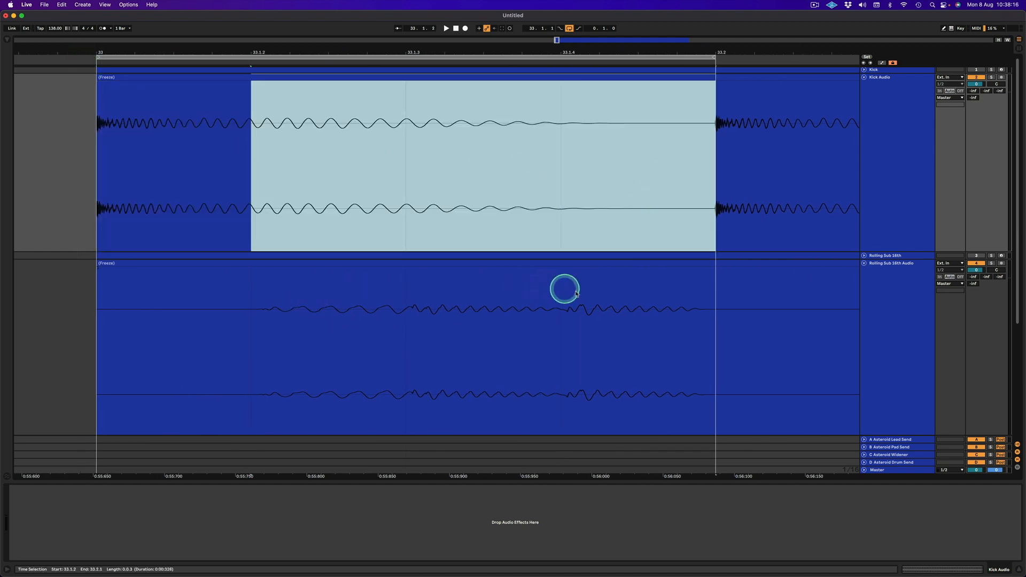
pyautogui.scroll(-6, 627, 334)
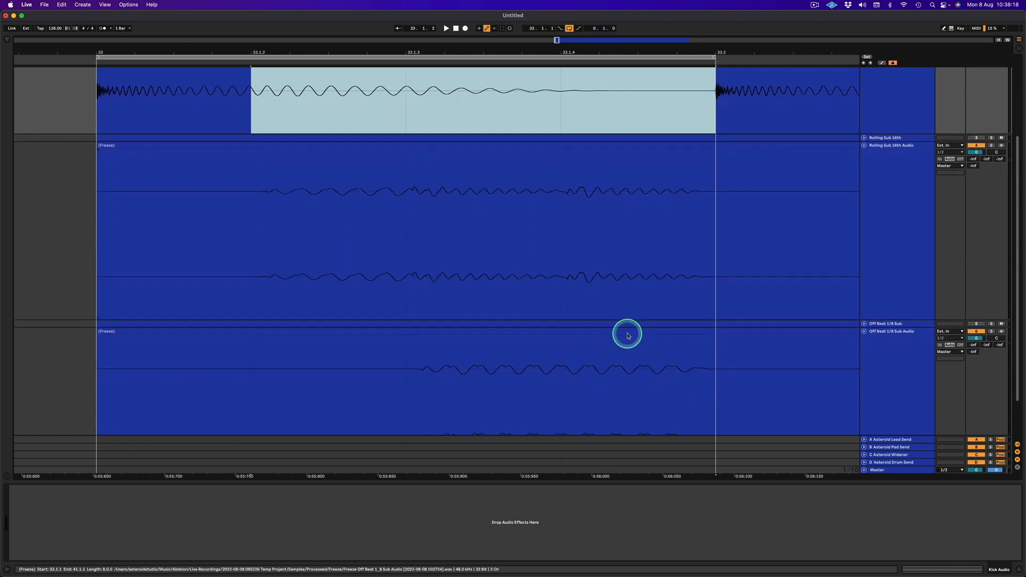
pyautogui.scroll(2, 513, 352)
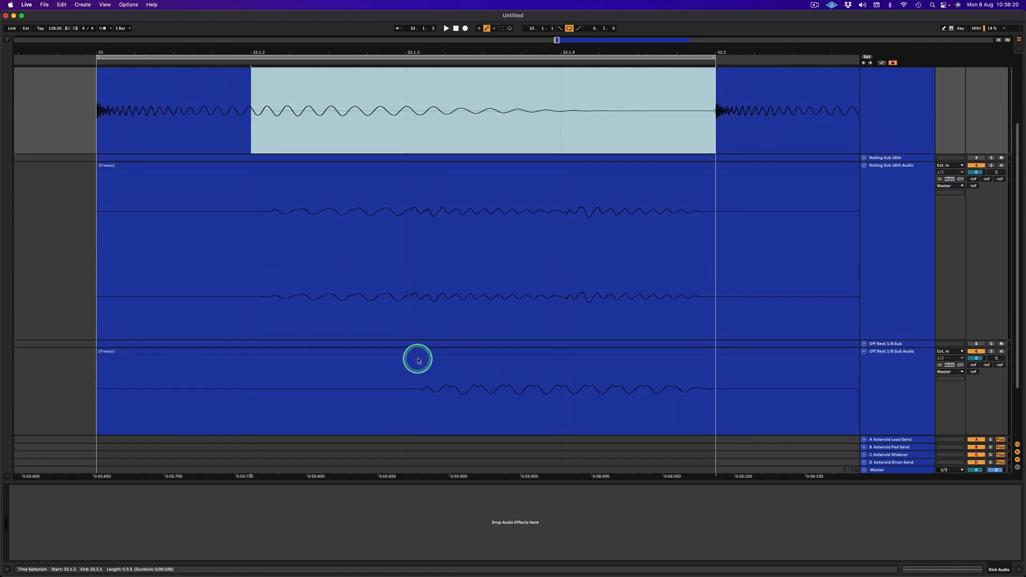
pyautogui.scroll(-3, 446, 313)
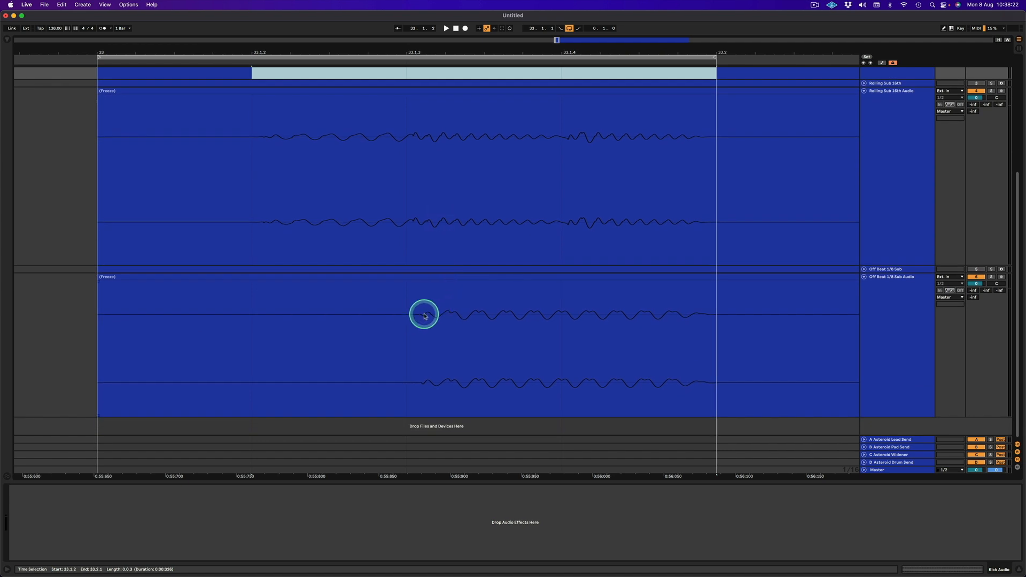
pyautogui.scroll(5, 428, 314)
# - Consolidate the first kick hit, from 33.1.1 to 33.2.1, into its own clip on the Kick Audio track
pyautogui.click(592, 160)
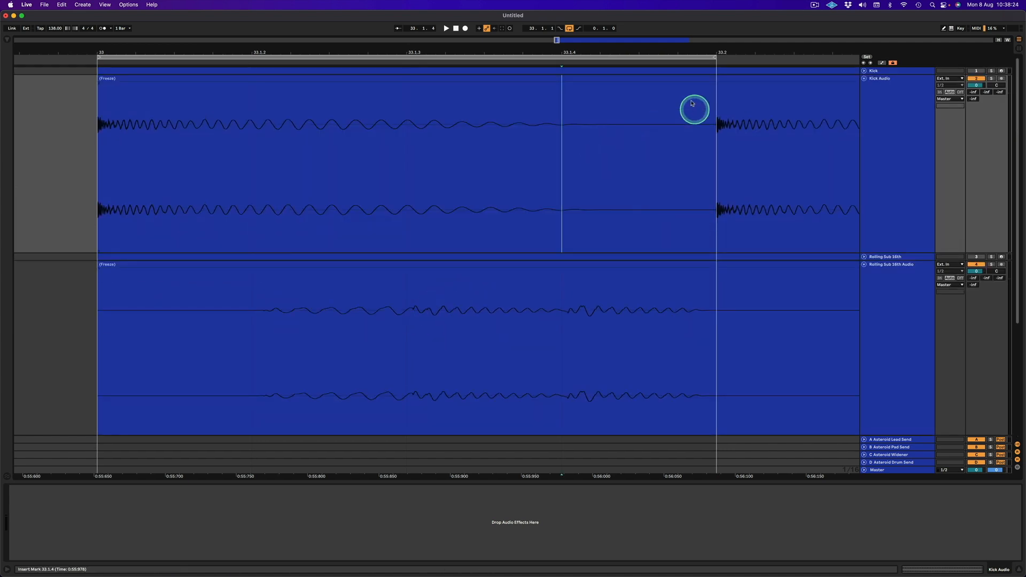
pyautogui.click(711, 80)
pyautogui.moveTo(606, 93); pyautogui.dragTo(87, 85)
pyautogui.press('super+j')
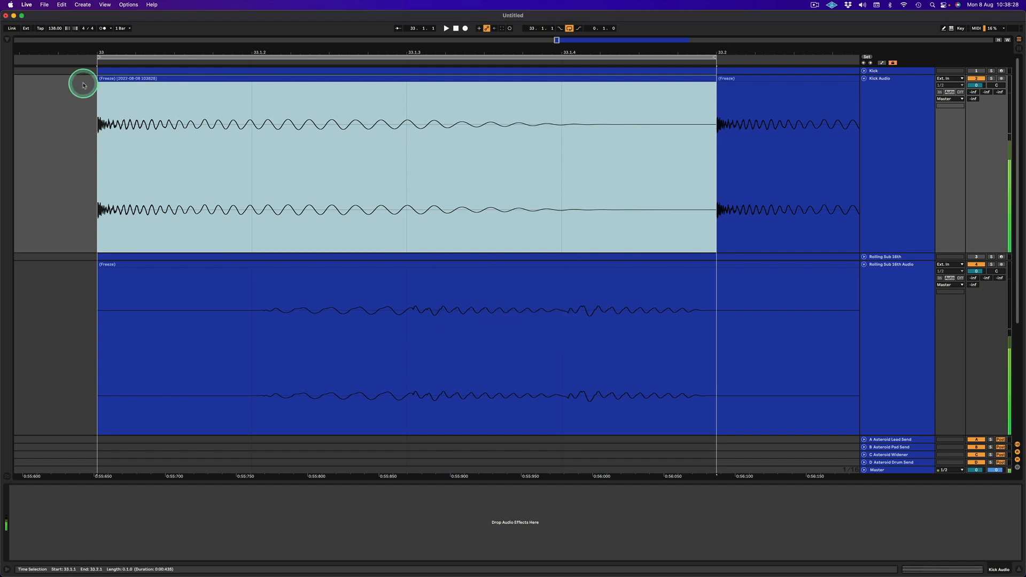
pyautogui.hscroll(1, 559, 109)
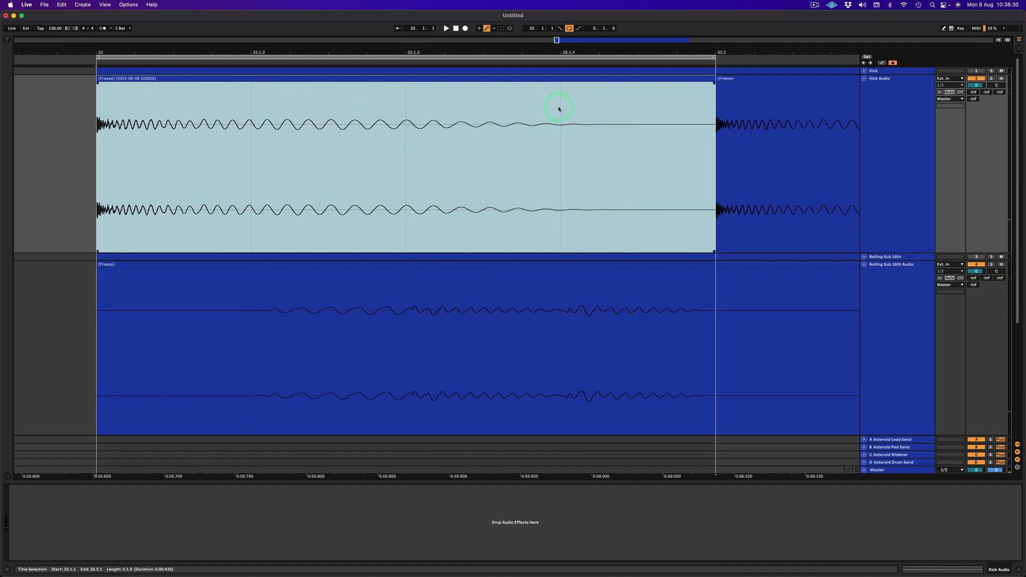
# - Shorten the consolidated kick clip to end at 33.1.4, with a long fade-out starting at 33.1.3, and audition it
pyautogui.click(711, 79)
pyautogui.moveTo(711, 79); pyautogui.dragTo(616, 86)
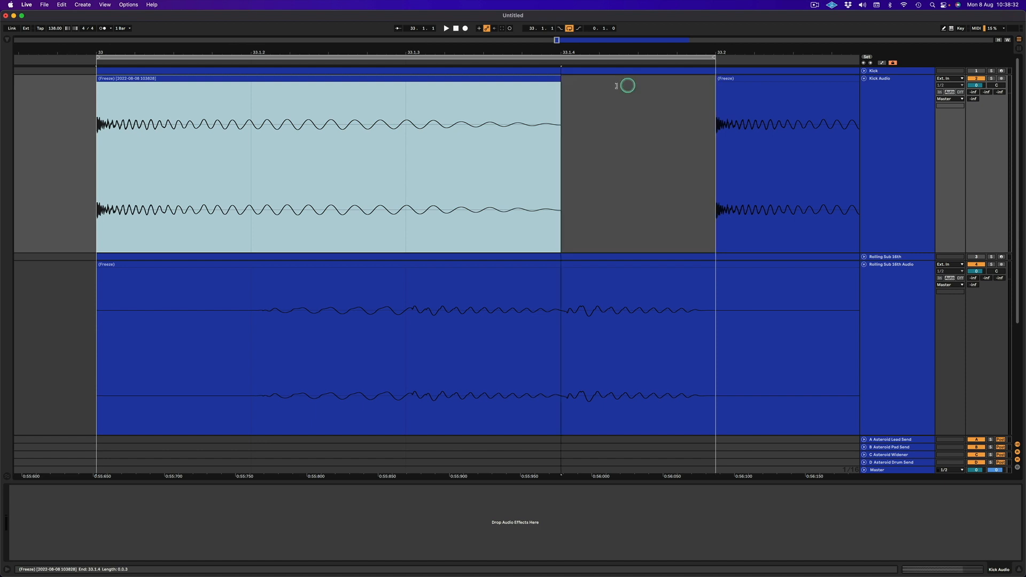
pyautogui.click(566, 88)
pyautogui.moveTo(560, 84); pyautogui.dragTo(409, 89)
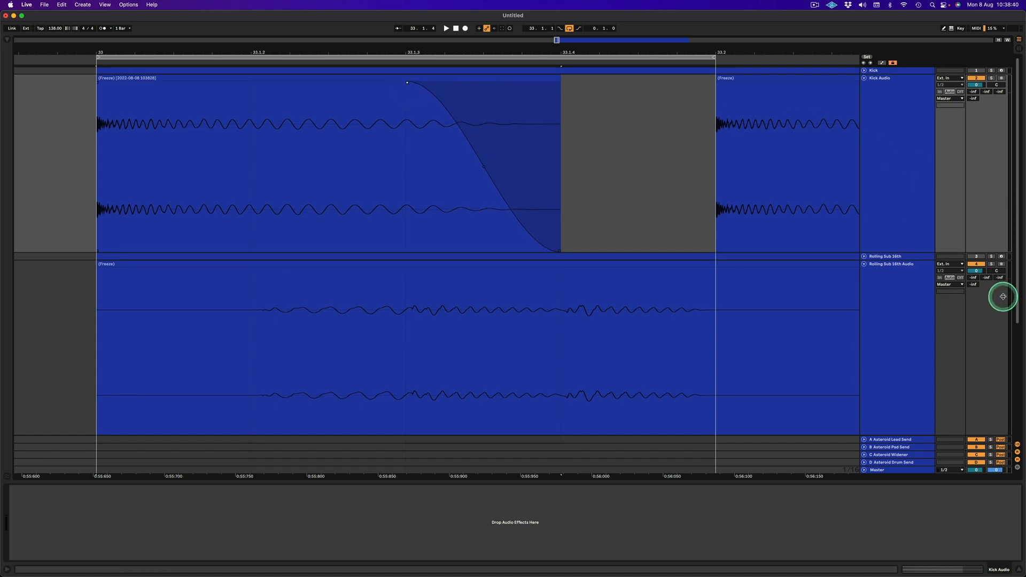
pyautogui.scroll(-5, 983, 321)
pyautogui.scroll(5, 647, 215)
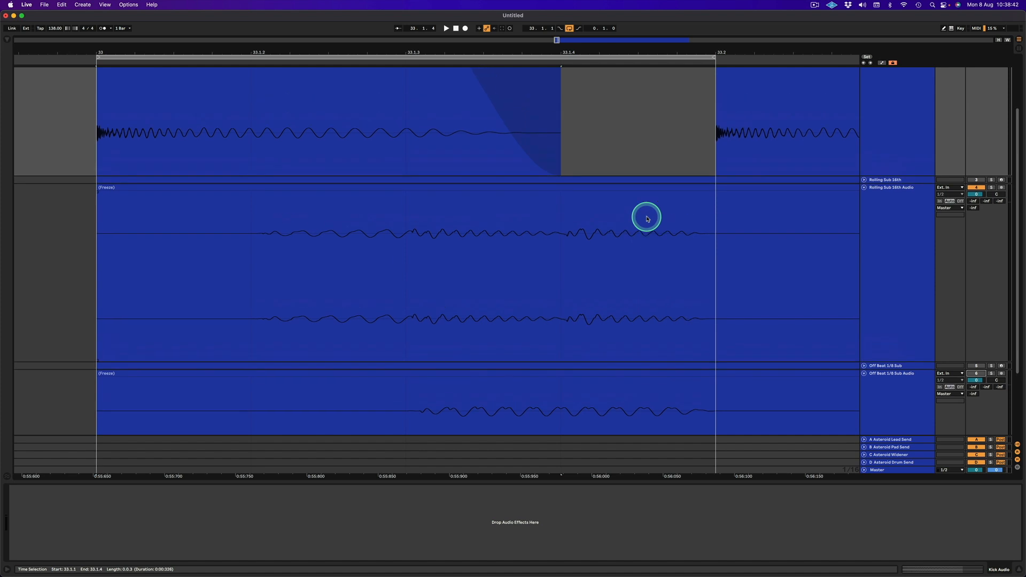
pyautogui.press('space')
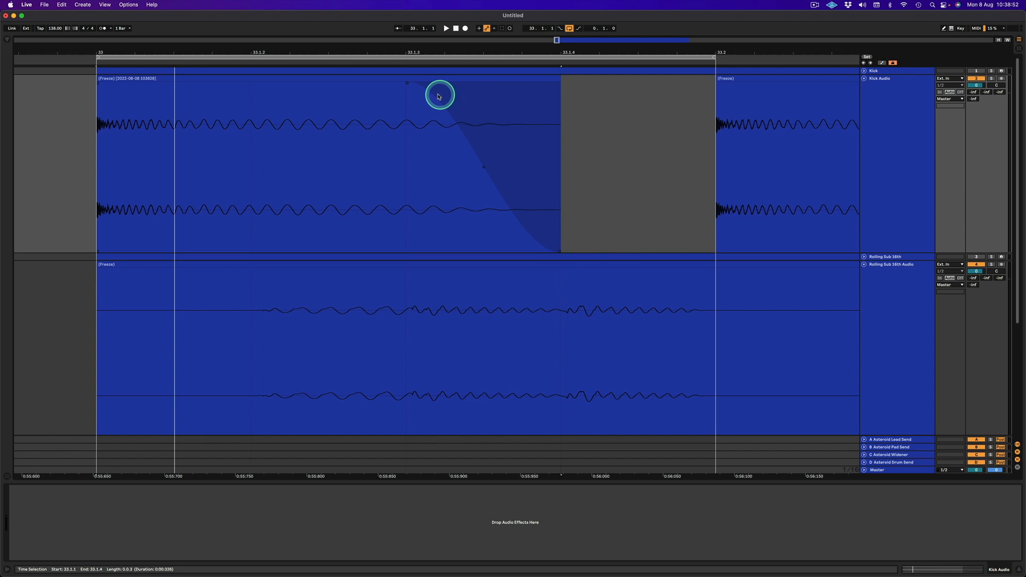
# - Shorten the kick clip to end at 33.1.3 with a very short fade-out, and play the loop
pyautogui.moveTo(407, 84)
pyautogui.mouseDown()
pyautogui.moveTo(555, 78)
pyautogui.moveTo(446, 93)
pyautogui.moveTo(401, 84)
pyautogui.mouseUp()
pyautogui.click(519, 80)
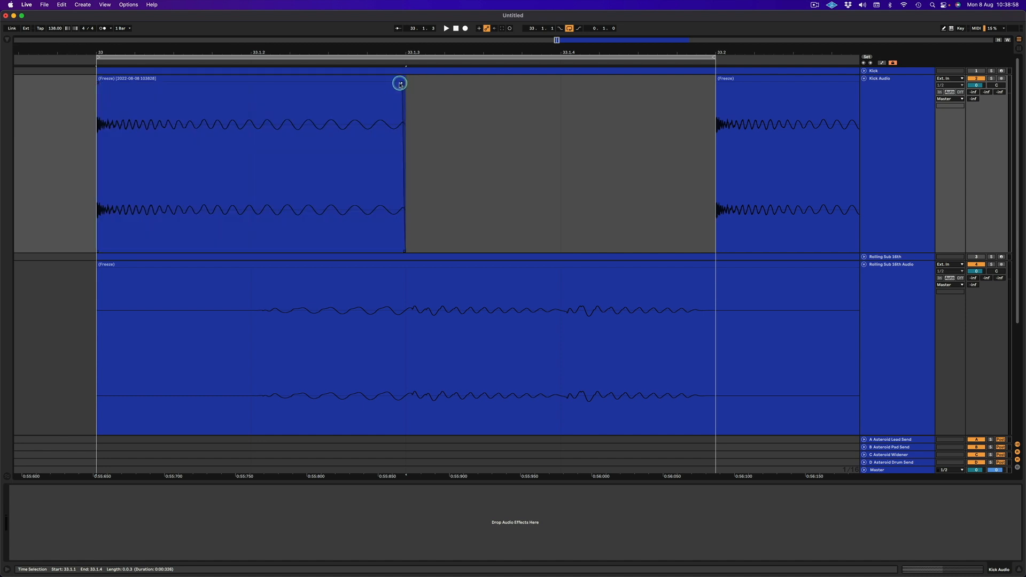
pyautogui.press('space')
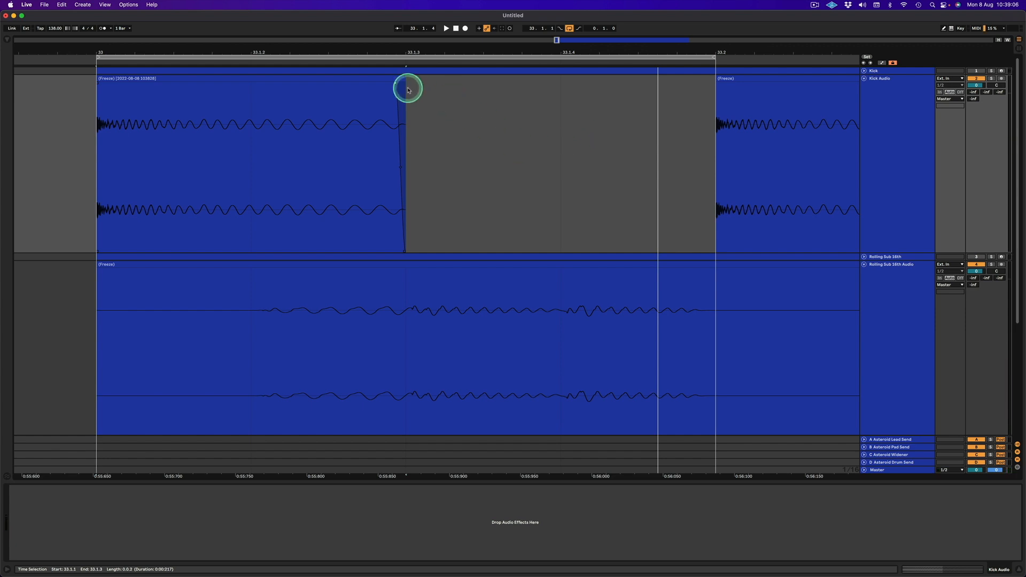
# - Highlight the range from 33.1.3 to 33.2.1 on Kick Audio and Rolling Sub 16th Audio to compare the kick gap with the bass
pyautogui.moveTo(409, 87); pyautogui.dragTo(661, 103)
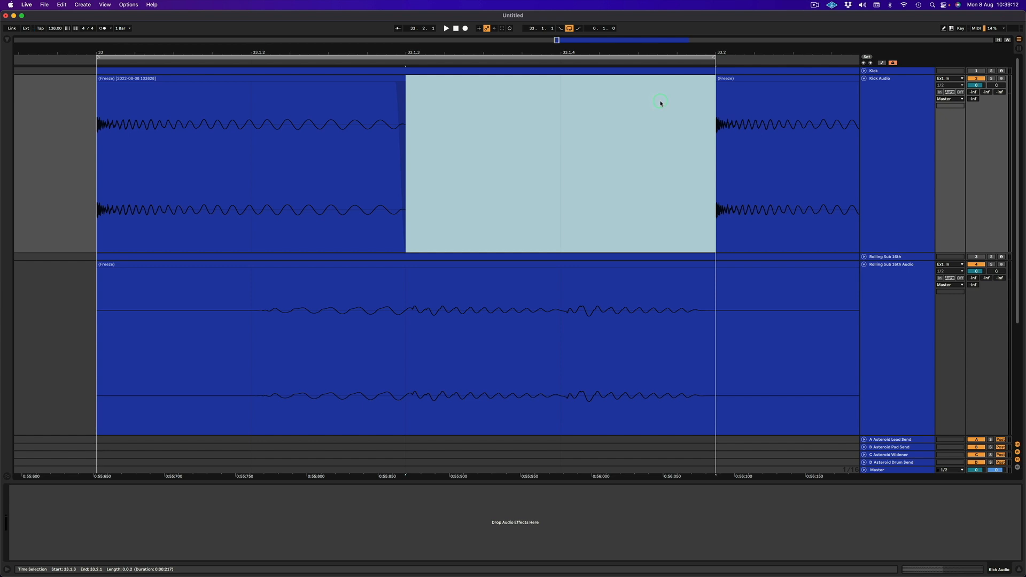
pyautogui.scroll(-5, 649, 131)
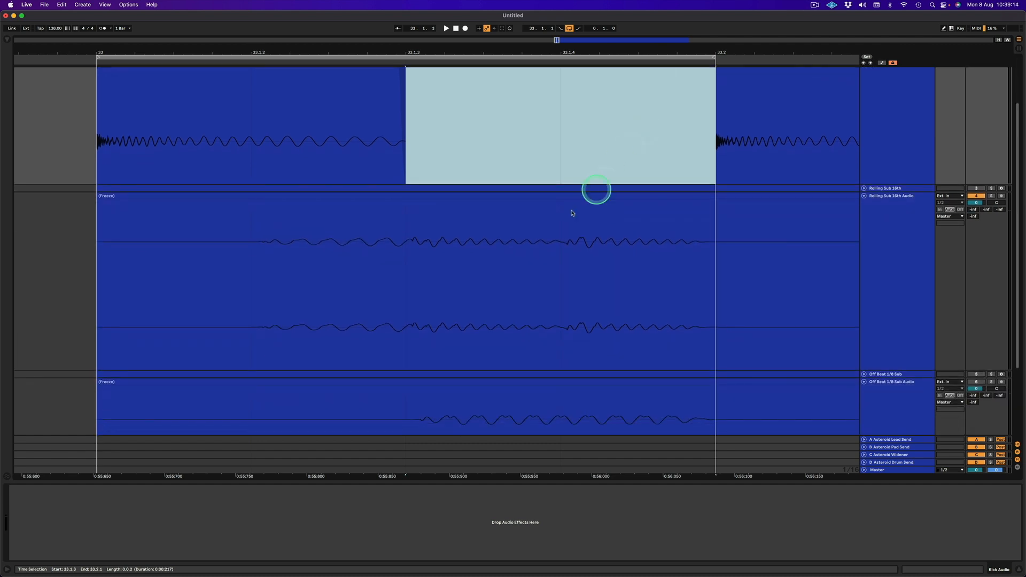
pyautogui.click(411, 218)
pyautogui.keyDown('shift'); pyautogui.click(668, 230); pyautogui.keyUp('shift')
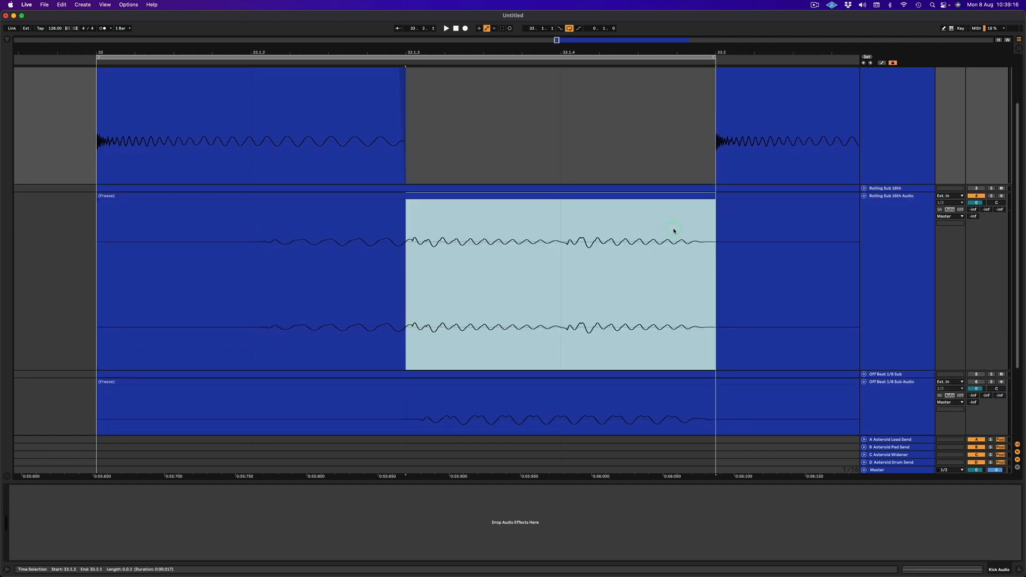
# - Highlight the range from 33.1.3 to 33.2.1 on Off Beat 1/8 Sub Audio to compare the off-beat bass with the kick gap
pyautogui.scroll(-7, 674, 231)
pyautogui.moveTo(408, 314); pyautogui.dragTo(681, 318)
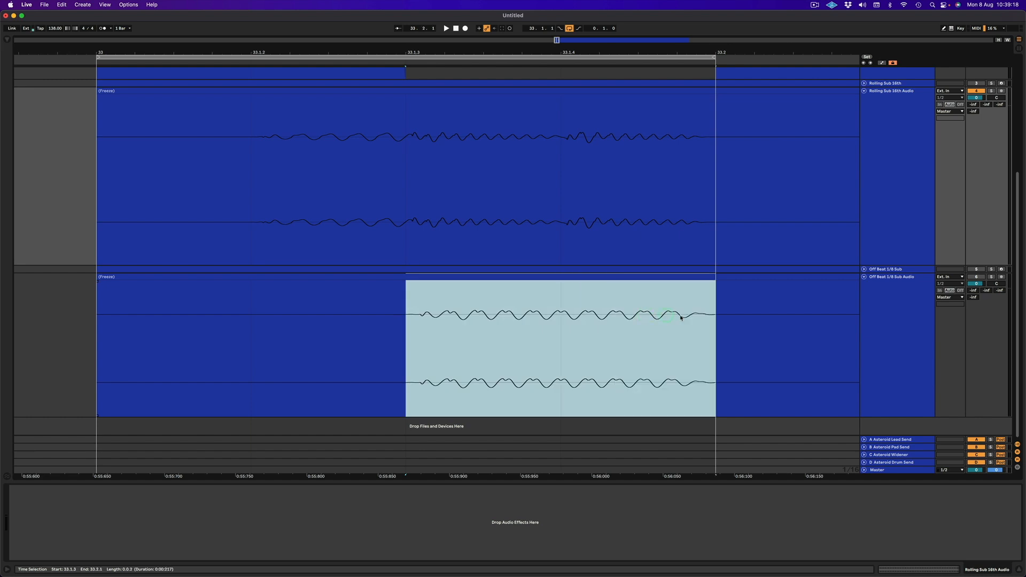
pyautogui.click(684, 317)
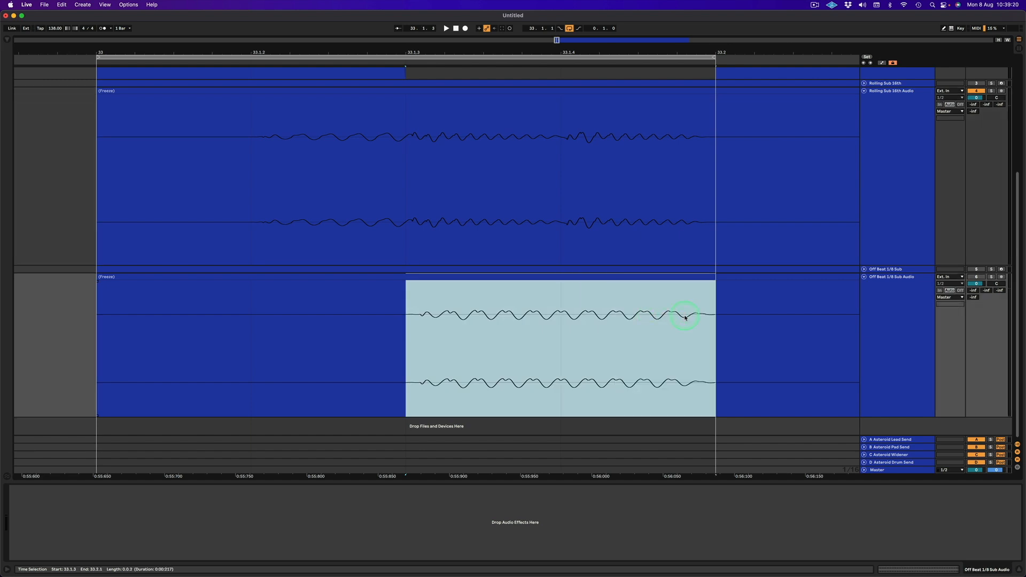
pyautogui.scroll(8, 685, 315)
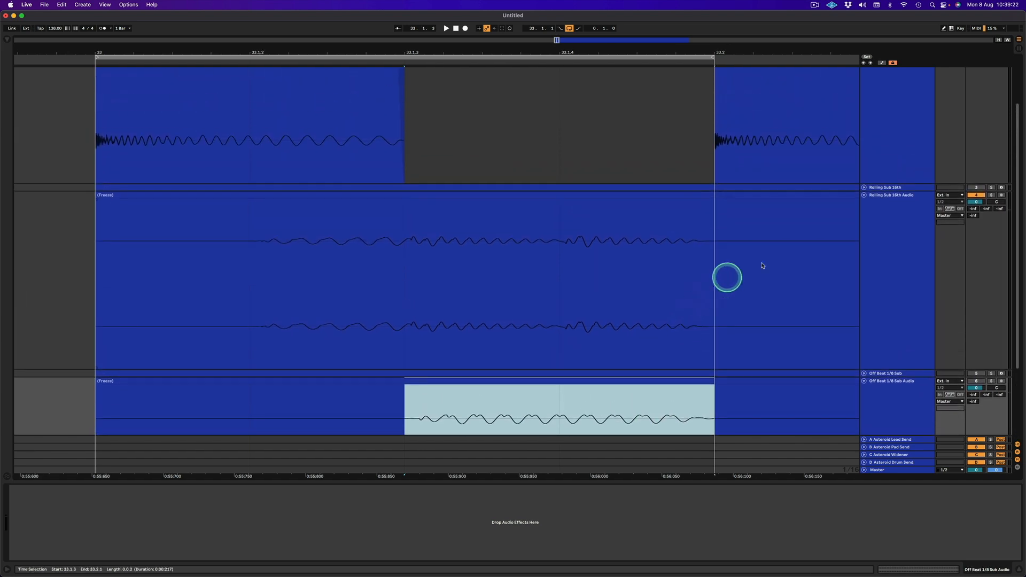
# - Switch the active bass from Rolling Sub 16th Audio to Off Beat 1/8 Sub Audio and audition the loop with the shortened kick
pyautogui.scroll(-8, 866, 236)
pyautogui.click(969, 279)
pyautogui.click(427, 282)
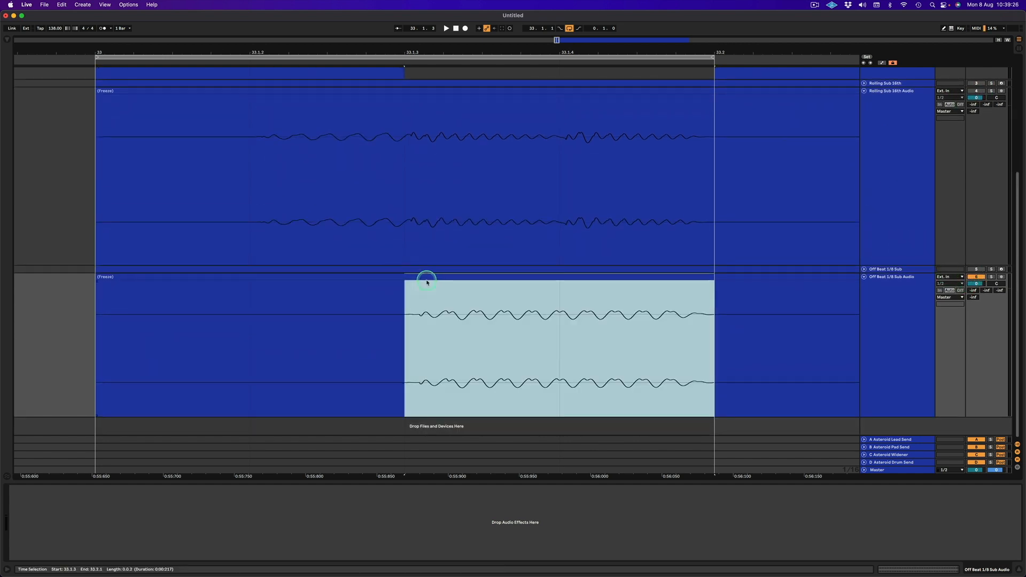
pyautogui.press('space')
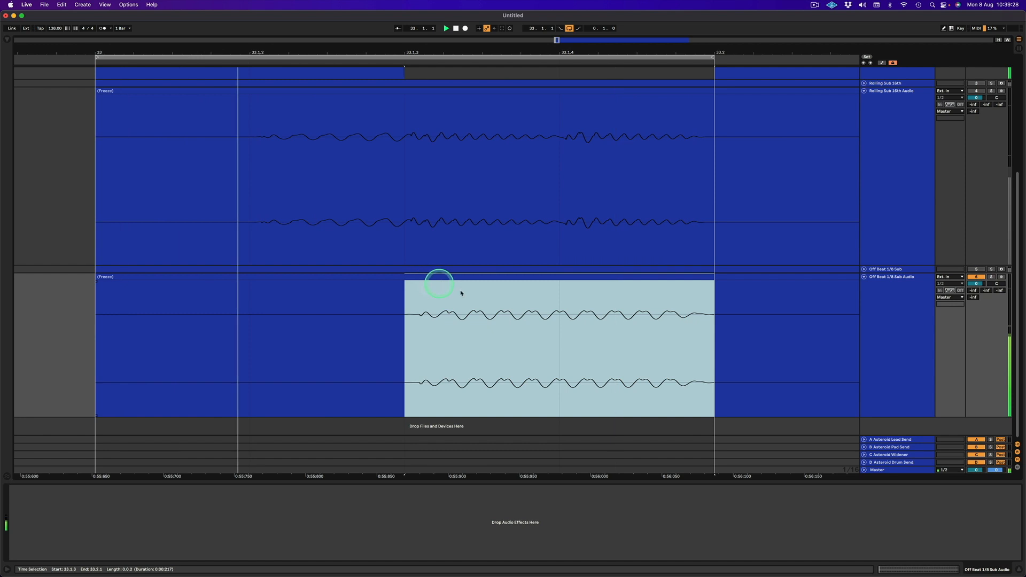
pyautogui.scroll(2, 492, 303)
pyautogui.scroll(8, 492, 303)
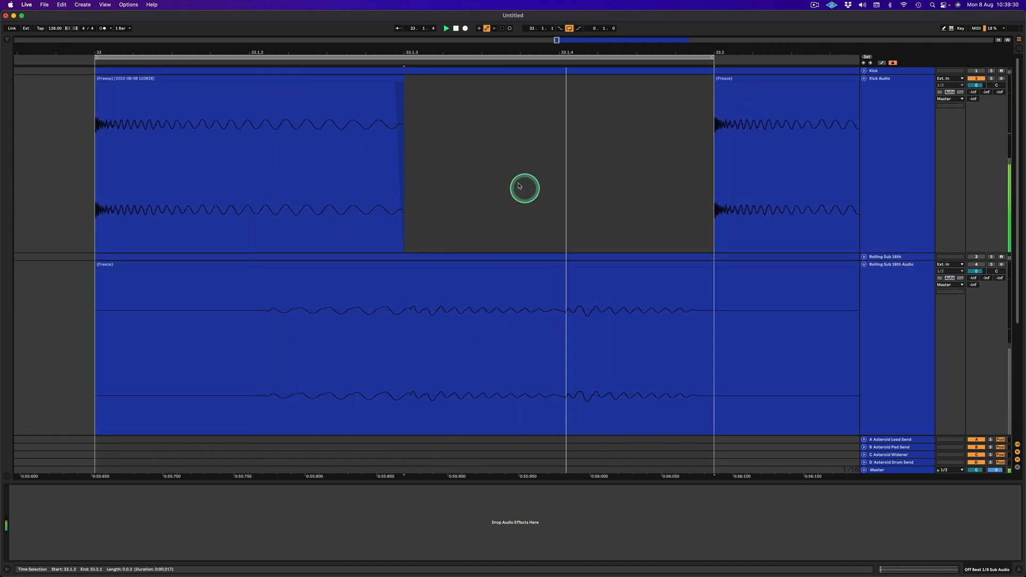
pyautogui.press('space')
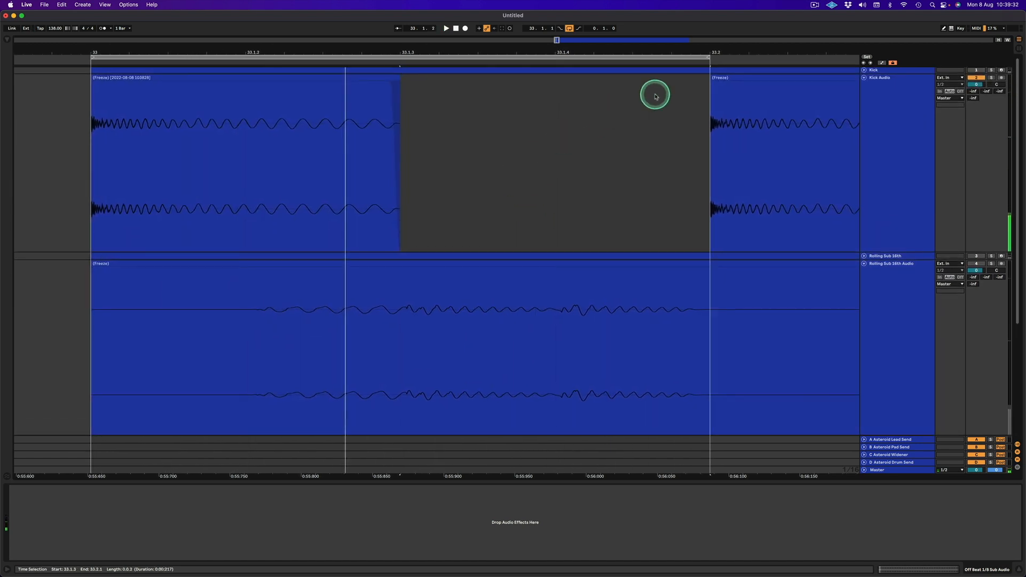
# - Highlight the range from 33.1.3 to 33.2.1 on Rolling Sub 16th Audio to compare the rolling bass with the kick's end
pyautogui.scroll(-1, 415, 258)
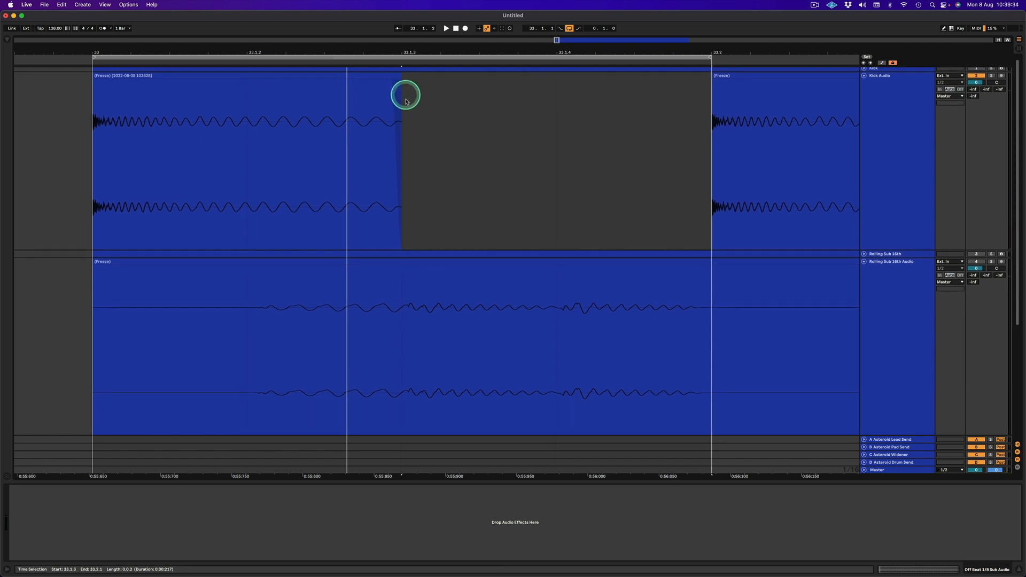
pyautogui.scroll(-6, 403, 270)
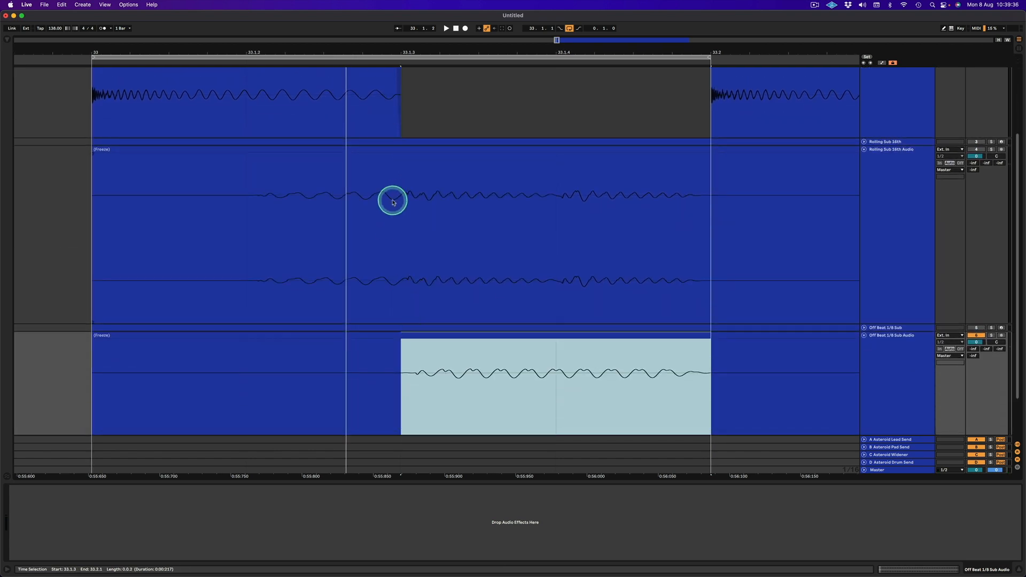
pyautogui.moveTo(402, 201); pyautogui.dragTo(712, 194)
pyautogui.scroll(6, 508, 198)
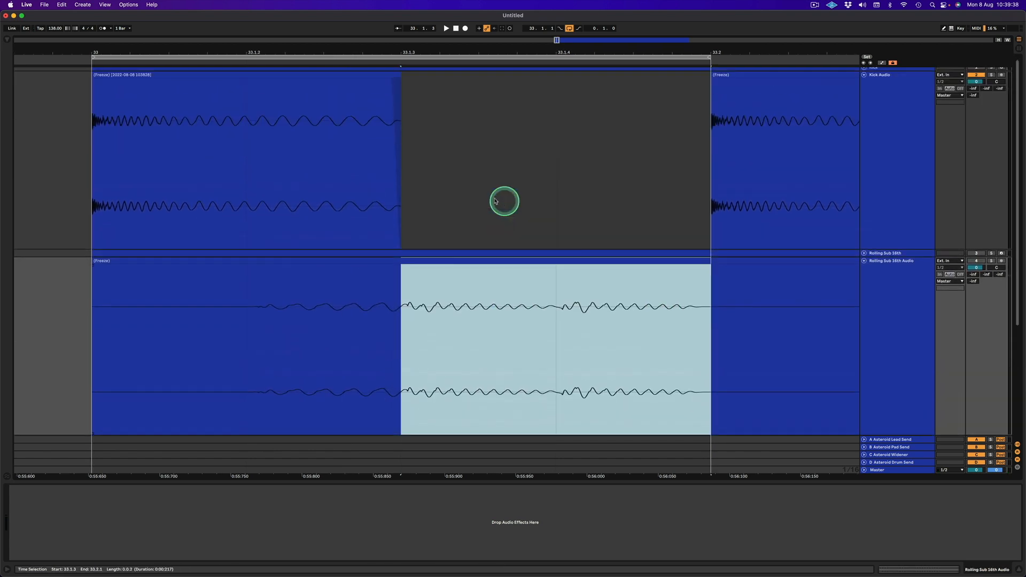
# - Restore the first kick clip's longer tail, ending at 33.1.4 with a long fade-out from about 33.1.3, and compare it with both basses
pyautogui.moveTo(395, 81)
pyautogui.mouseDown()
pyautogui.moveTo(545, 90)
pyautogui.moveTo(408, 86)
pyautogui.mouseUp()
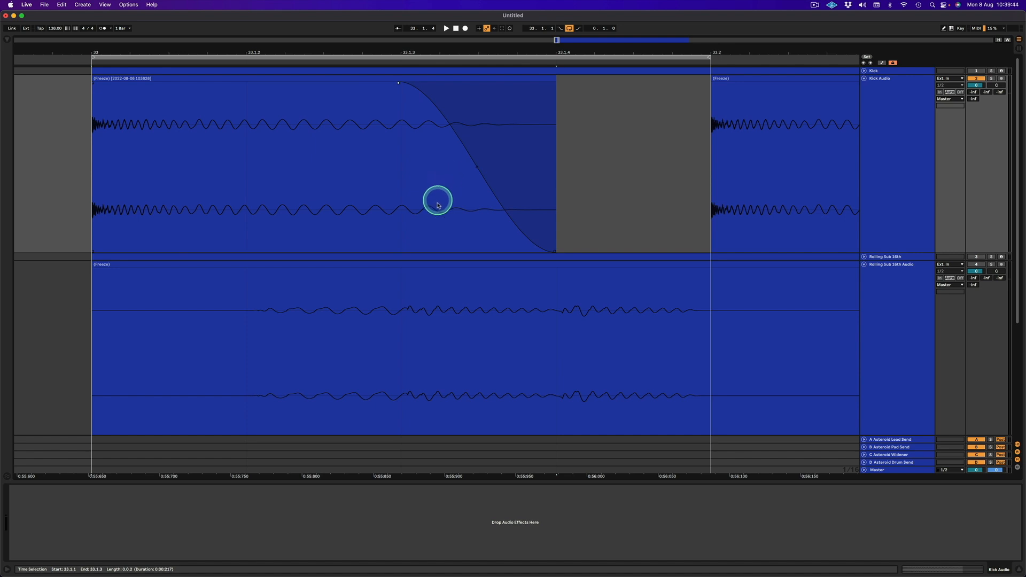
pyautogui.scroll(-4, 438, 208)
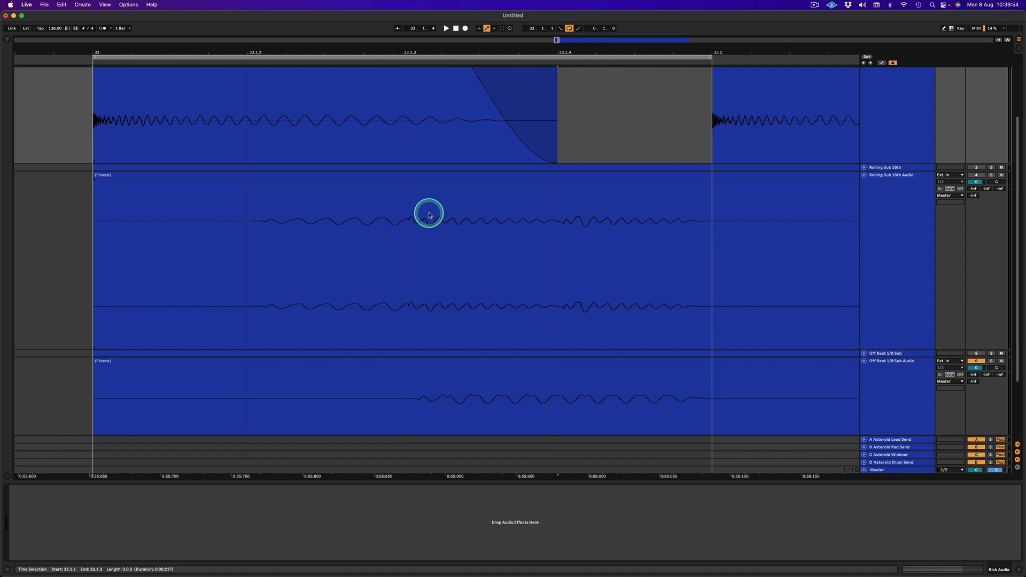
pyautogui.scroll(3, 428, 215)
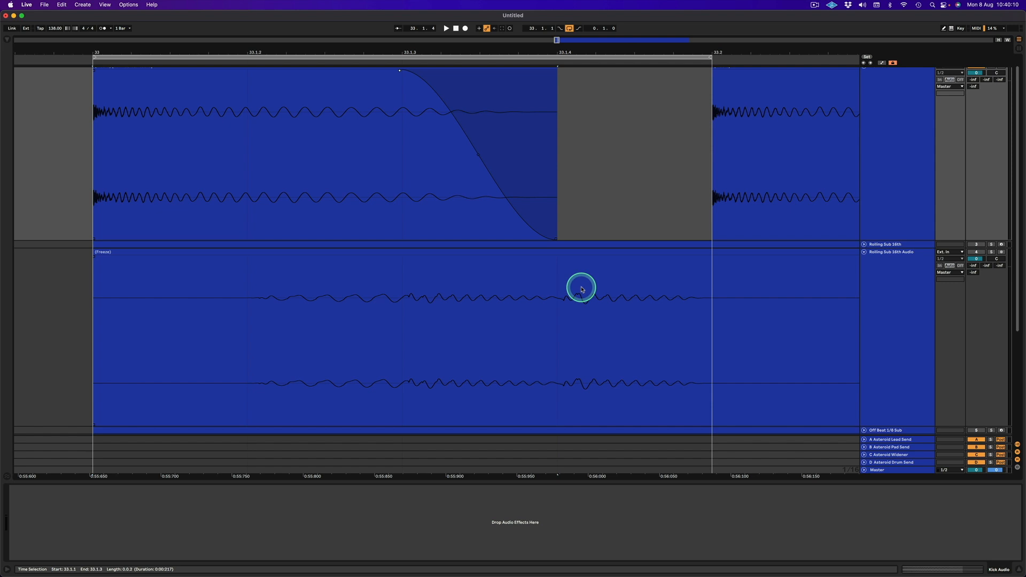
pyautogui.moveTo(642, 48); pyautogui.dragTo(645, 52)
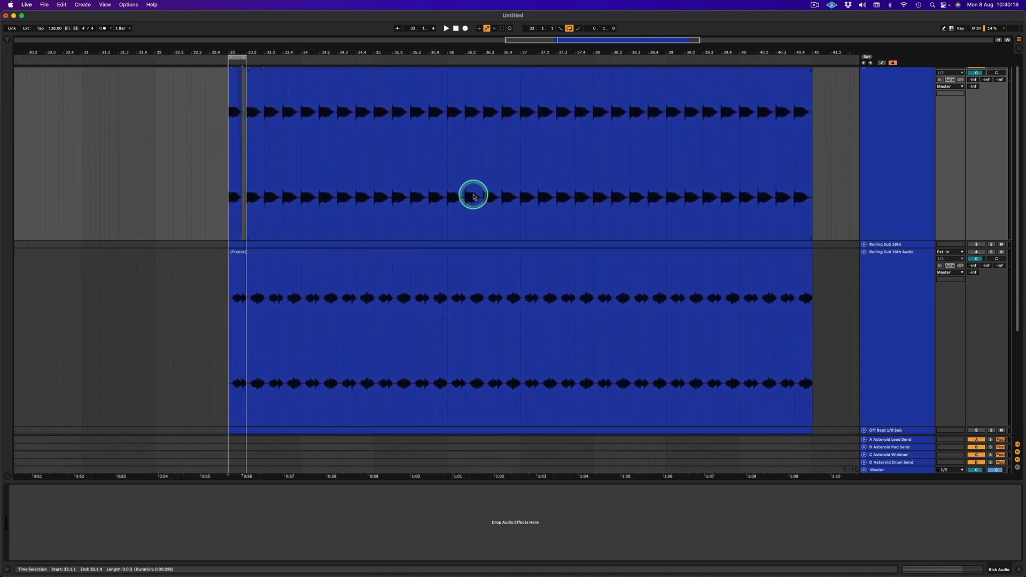